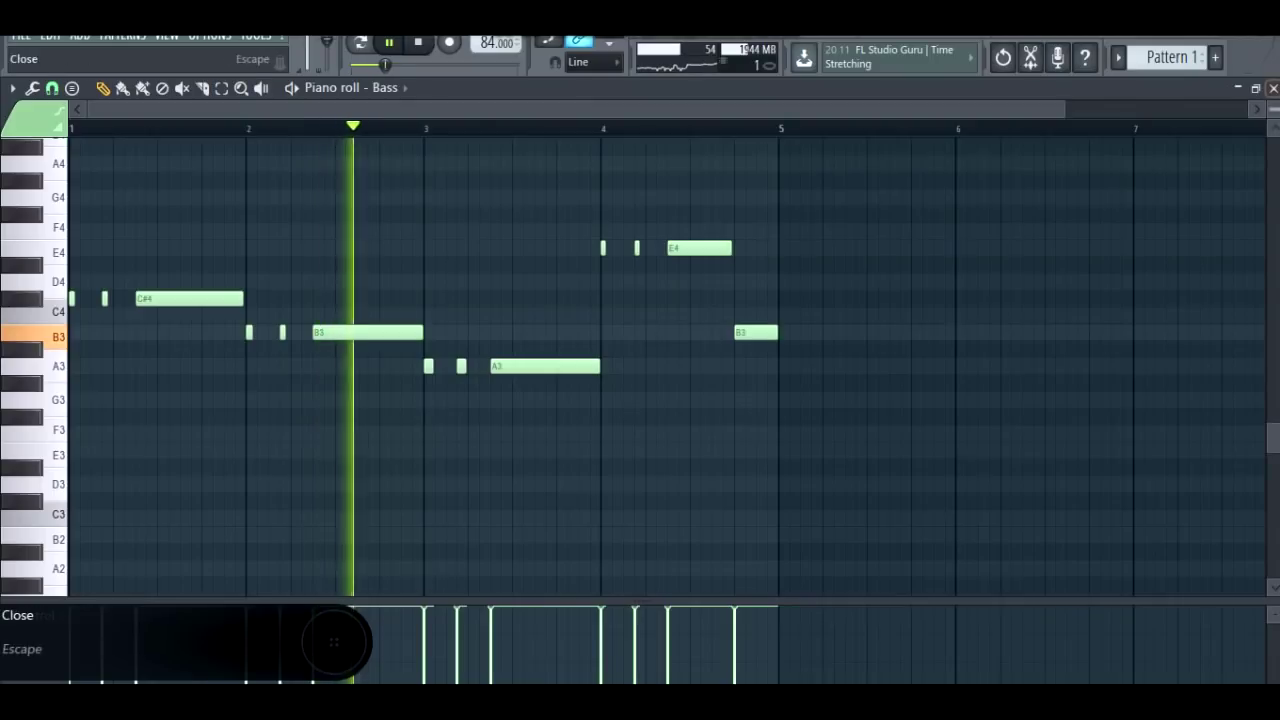
Leave the Bass notes, view the Bass channel's synth, stop playback and close the instrument window
{"action": "left_click", "coordinate": [1273, 89]}
{"action": "left_click", "coordinate": [131, 136]}
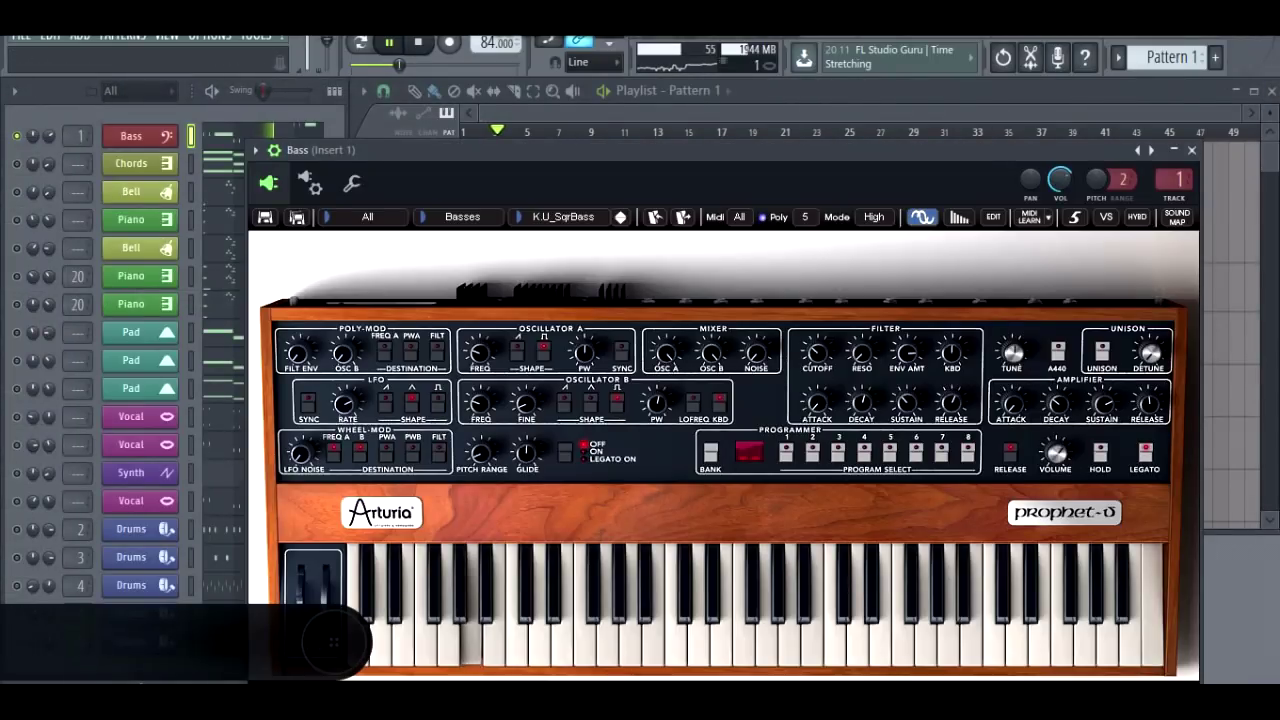
{"action": "left_click_drag", "start_coordinate": [500, 150], "coordinate": [446, 89]}
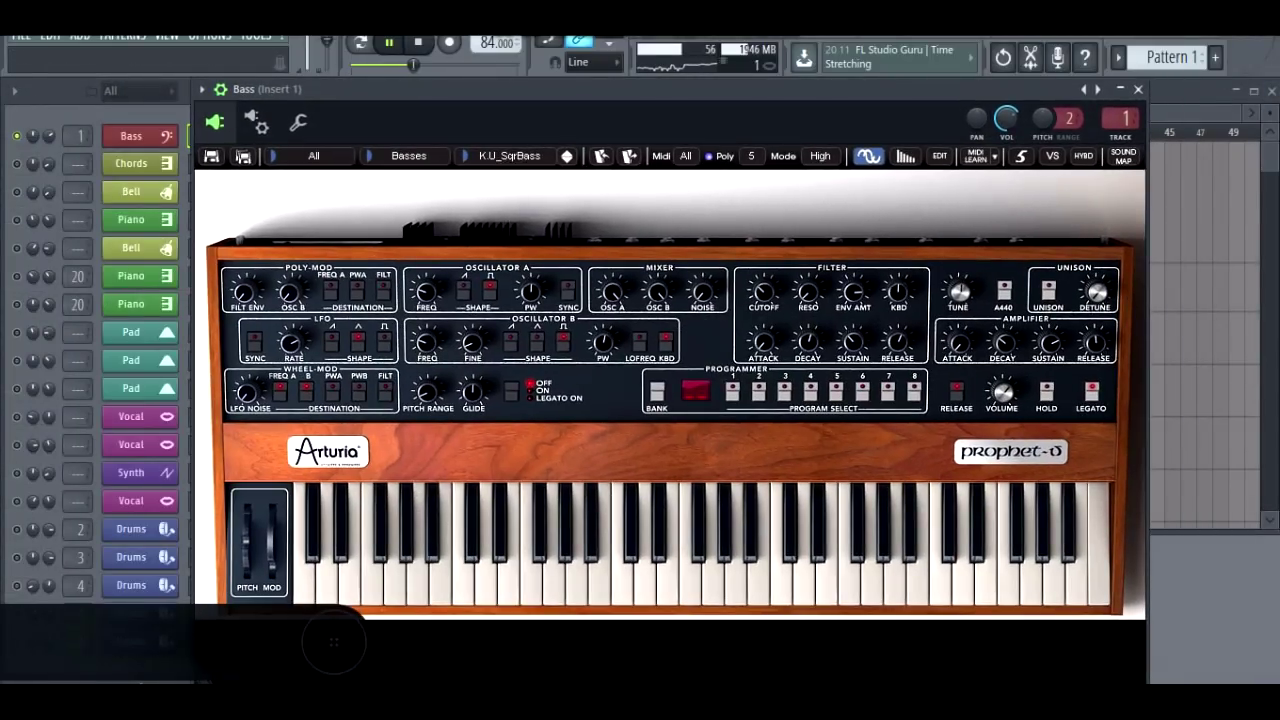
{"action": "key", "text": "space"}
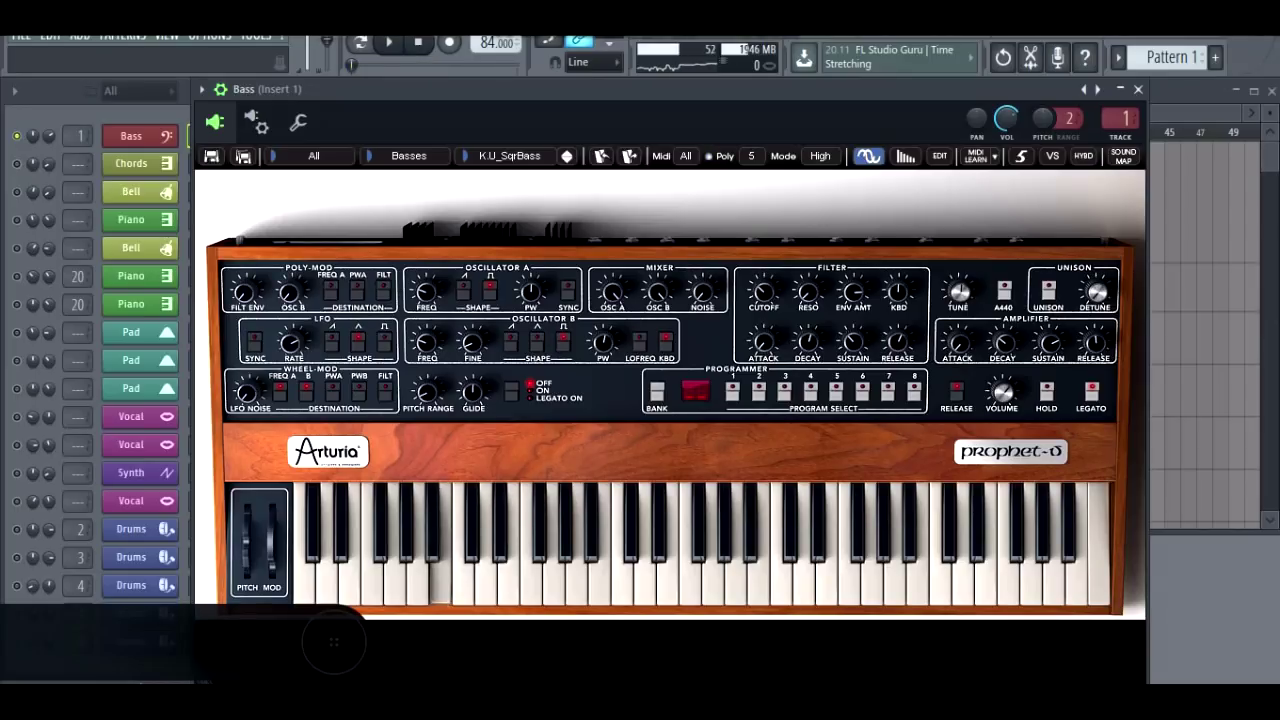
{"action": "mouse_move", "coordinate": [372, 584]}
{"action": "left_mouse_down"}
{"action": "mouse_move", "coordinate": [848, 582]}
{"action": "mouse_move", "coordinate": [1046, 545]}
{"action": "left_mouse_up"}
{"action": "left_click", "coordinate": [1138, 89]}
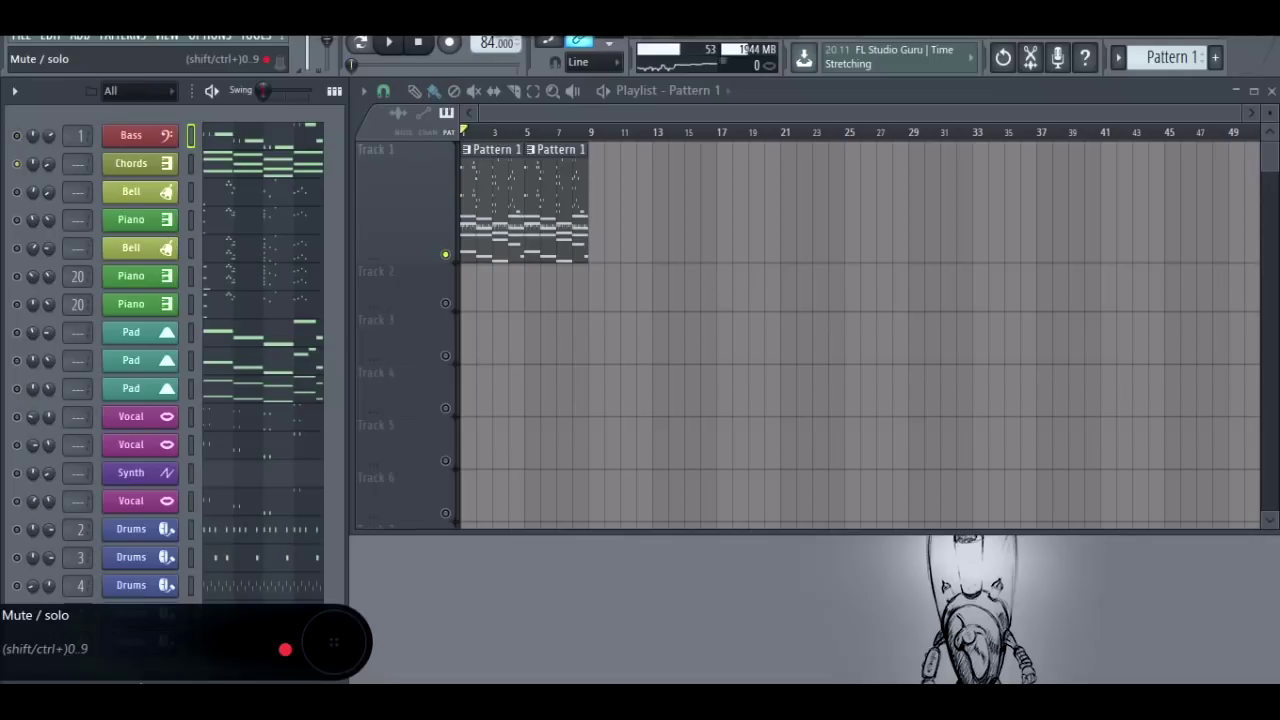
Play the soloed Chords channel and examine its notes in the piano roll
{"action": "key", "text": "space"}
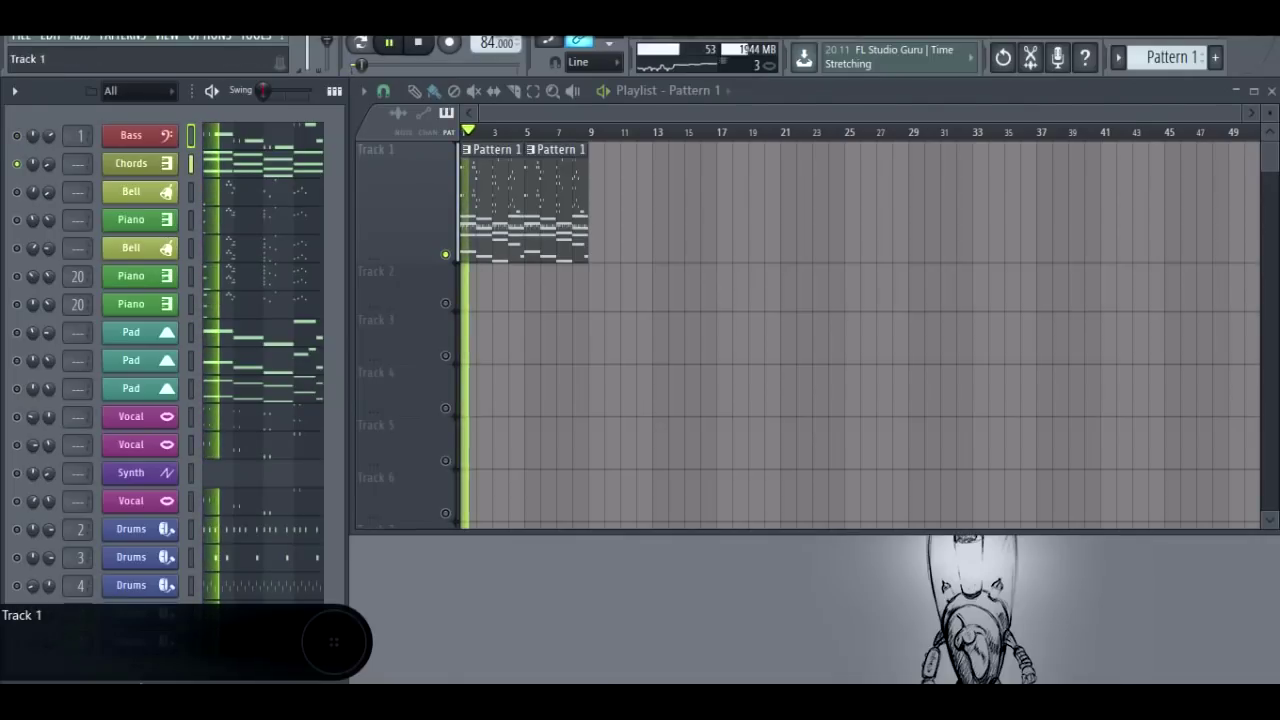
{"action": "left_click", "coordinate": [265, 163]}
{"action": "scroll", "coordinate": [419, 128], "scroll_direction": "down", "scroll_amount": 3}
{"action": "scroll", "coordinate": [505, 265], "scroll_direction": "up", "scroll_amount": 4}
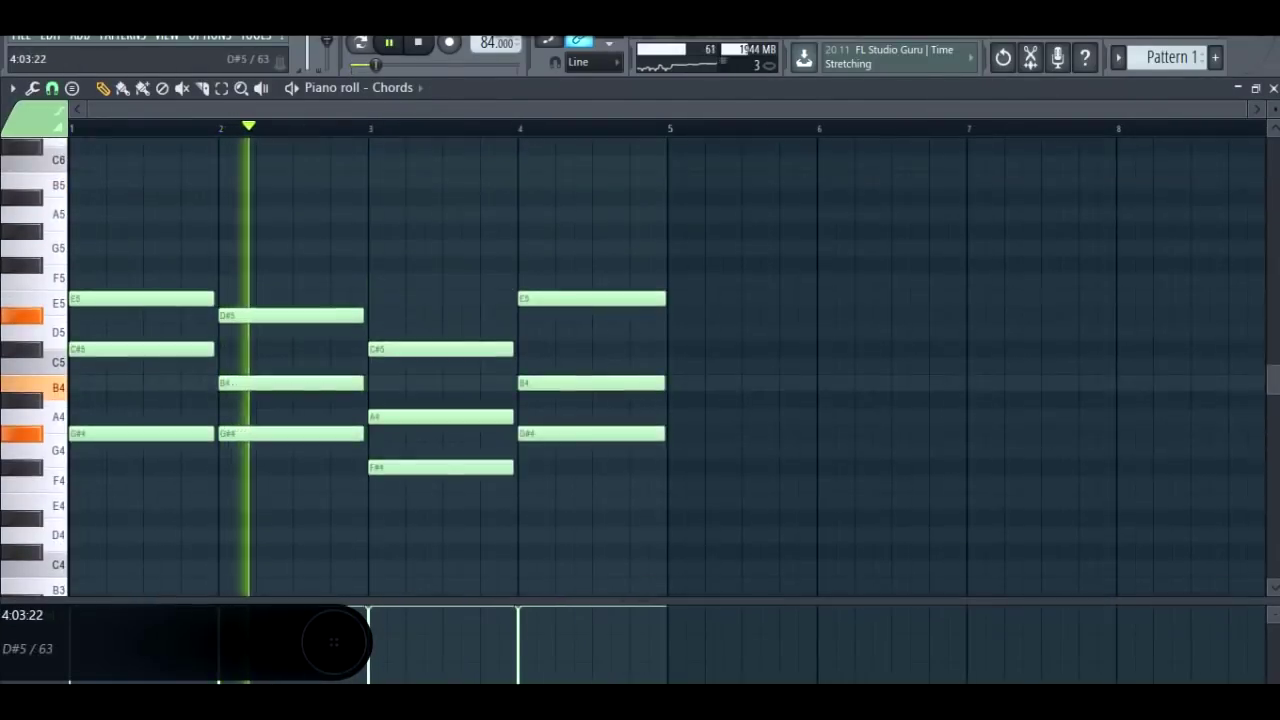
{"action": "scroll", "coordinate": [550, 318], "scroll_direction": "down", "scroll_amount": 1}
{"action": "scroll", "coordinate": [625, 331], "scroll_direction": "up", "scroll_amount": 1}
{"action": "scroll", "coordinate": [635, 328], "scroll_direction": "down", "scroll_amount": 1}
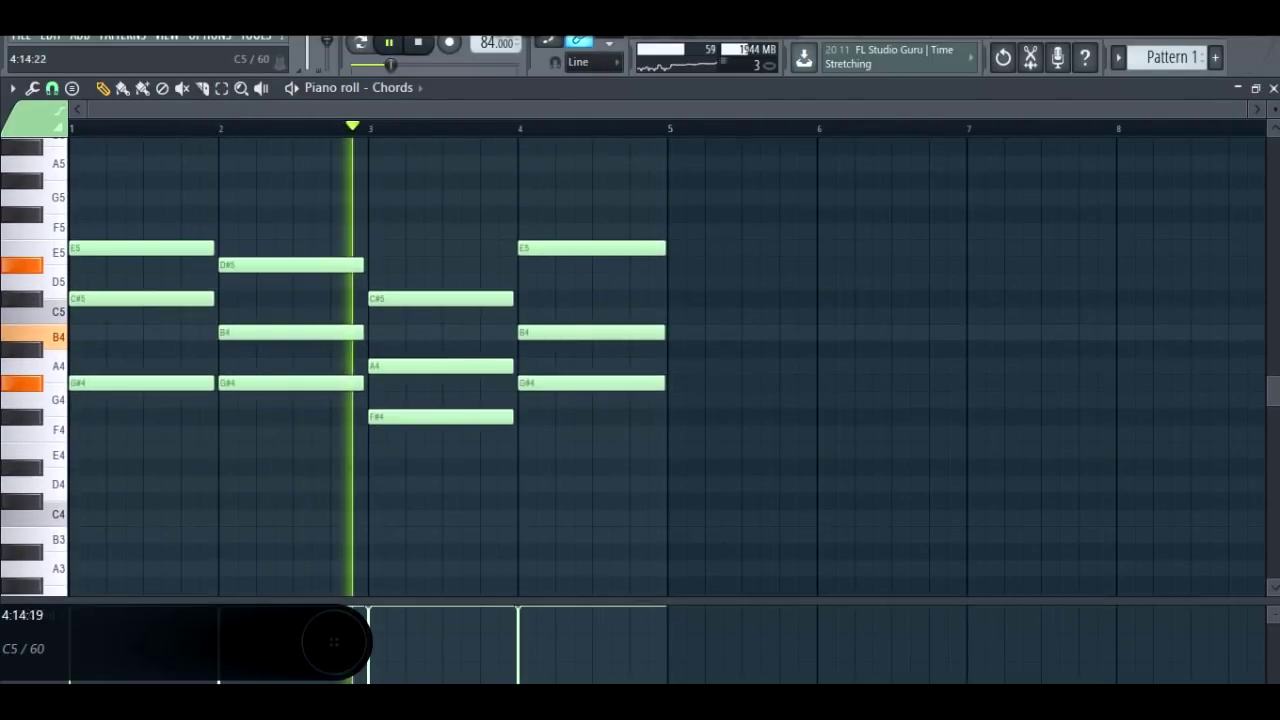
{"action": "scroll", "coordinate": [666, 367], "scroll_direction": "up", "scroll_amount": 1}
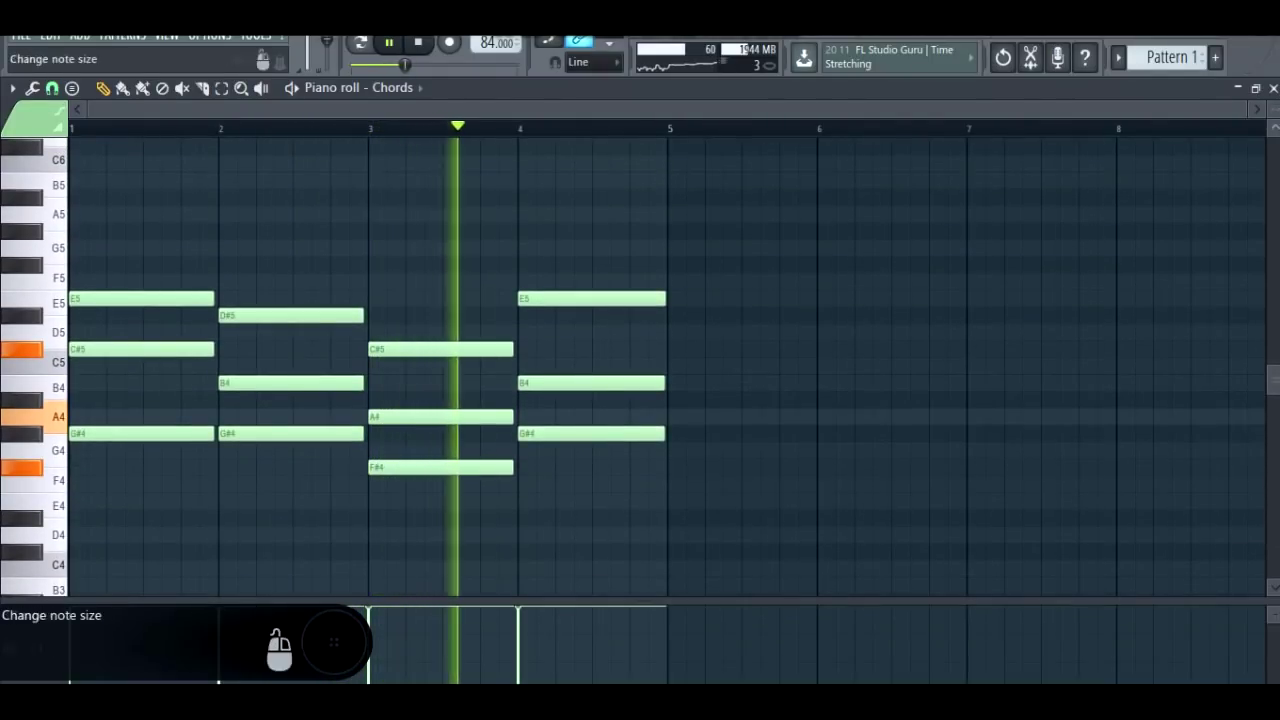
Close the Chords piano roll and view the Kontakt instrument used for the Chords channel
{"action": "left_click", "coordinate": [1273, 89]}
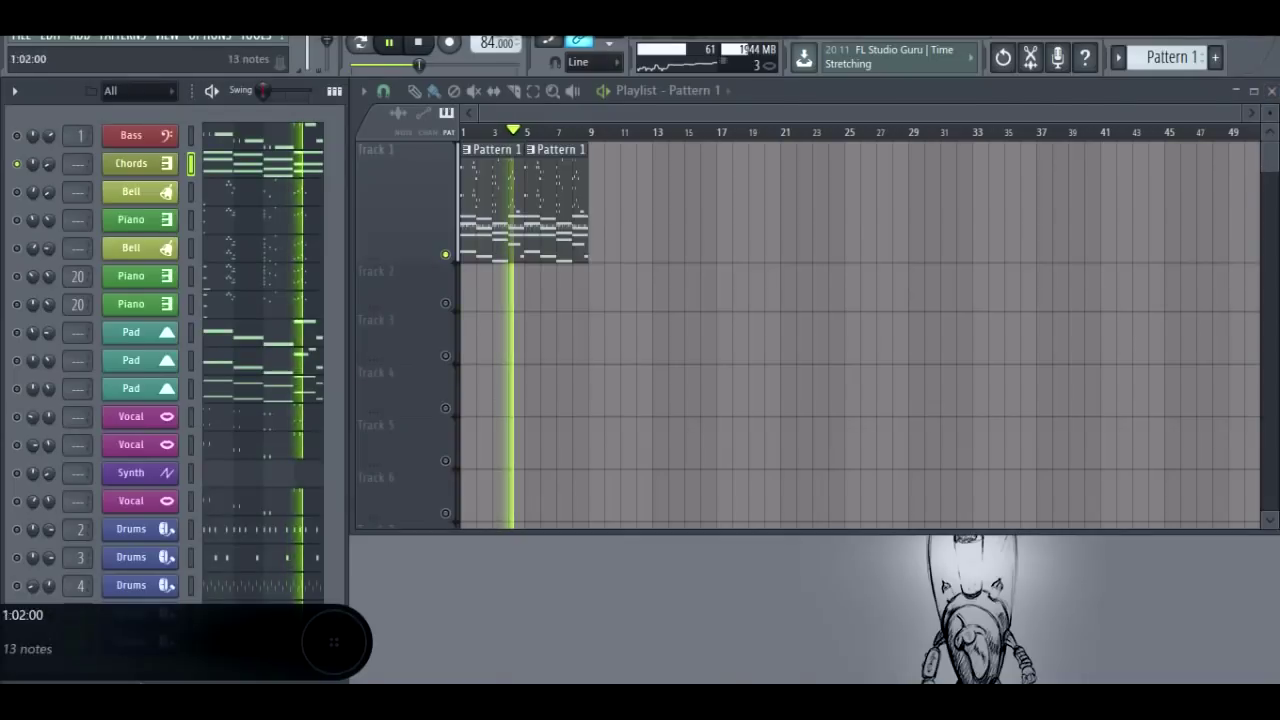
{"action": "left_click", "coordinate": [131, 163]}
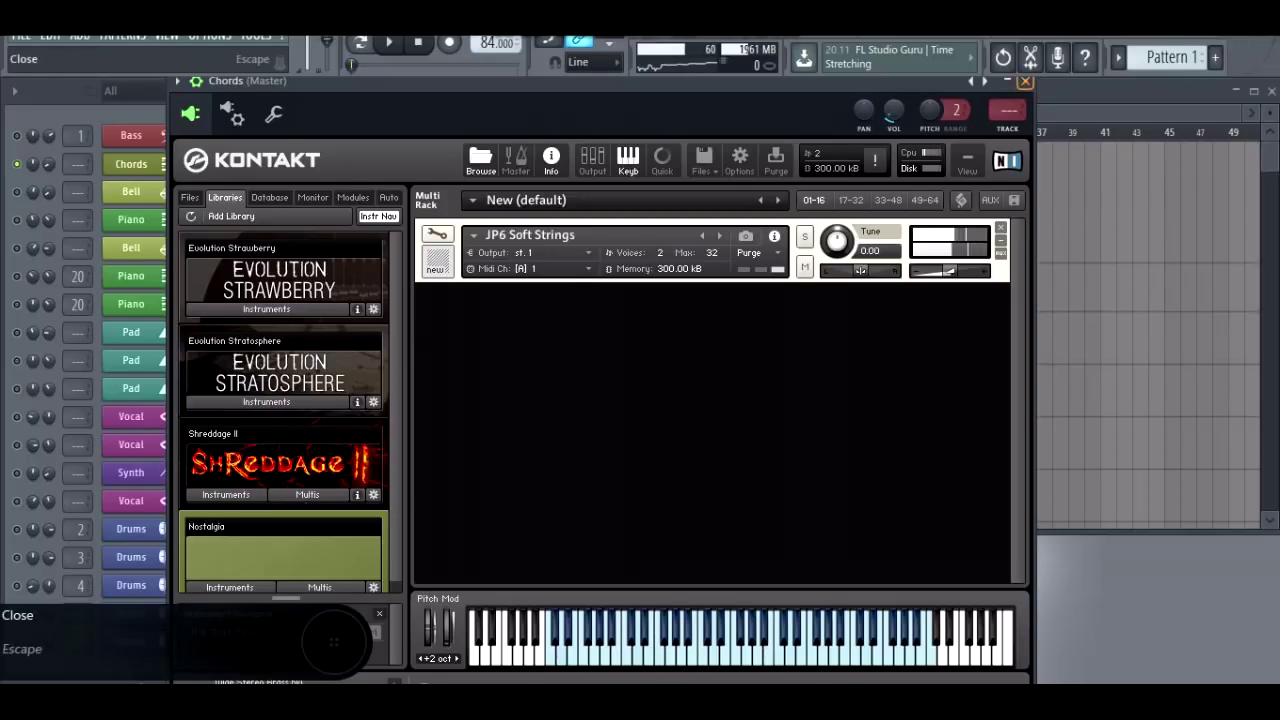
{"action": "left_click", "coordinate": [1024, 80]}
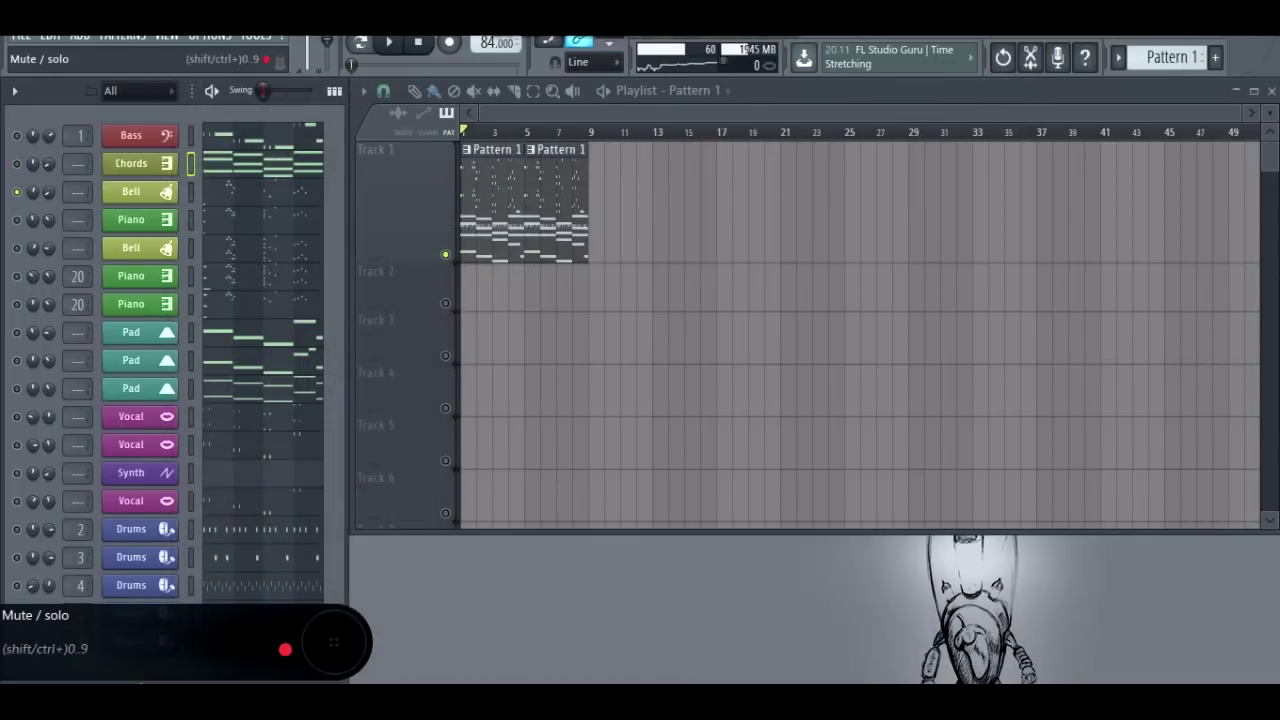
Play the soloed first Bell channel and examine its melody notes in the piano roll
{"action": "key", "text": "space"}
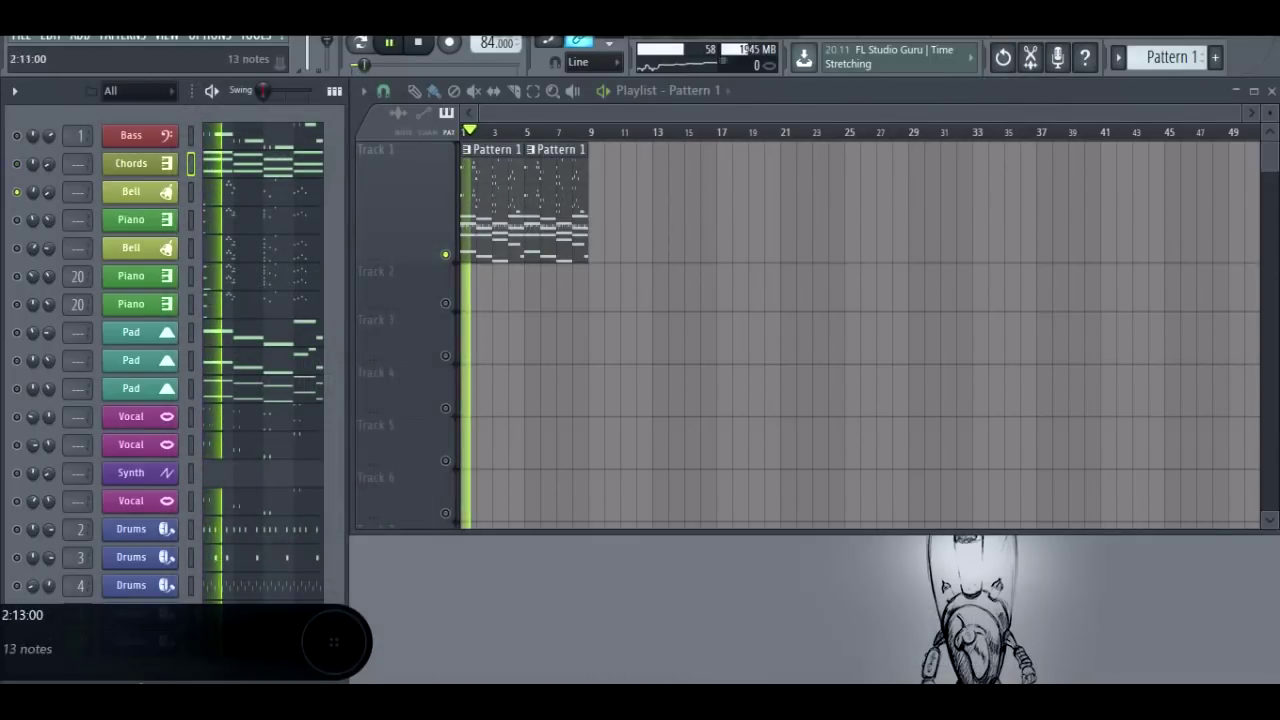
{"action": "left_click", "coordinate": [254, 192]}
{"action": "scroll", "coordinate": [386, 209], "scroll_direction": "down", "scroll_amount": 2}
{"action": "scroll", "coordinate": [398, 209], "scroll_direction": "up", "scroll_amount": 6}
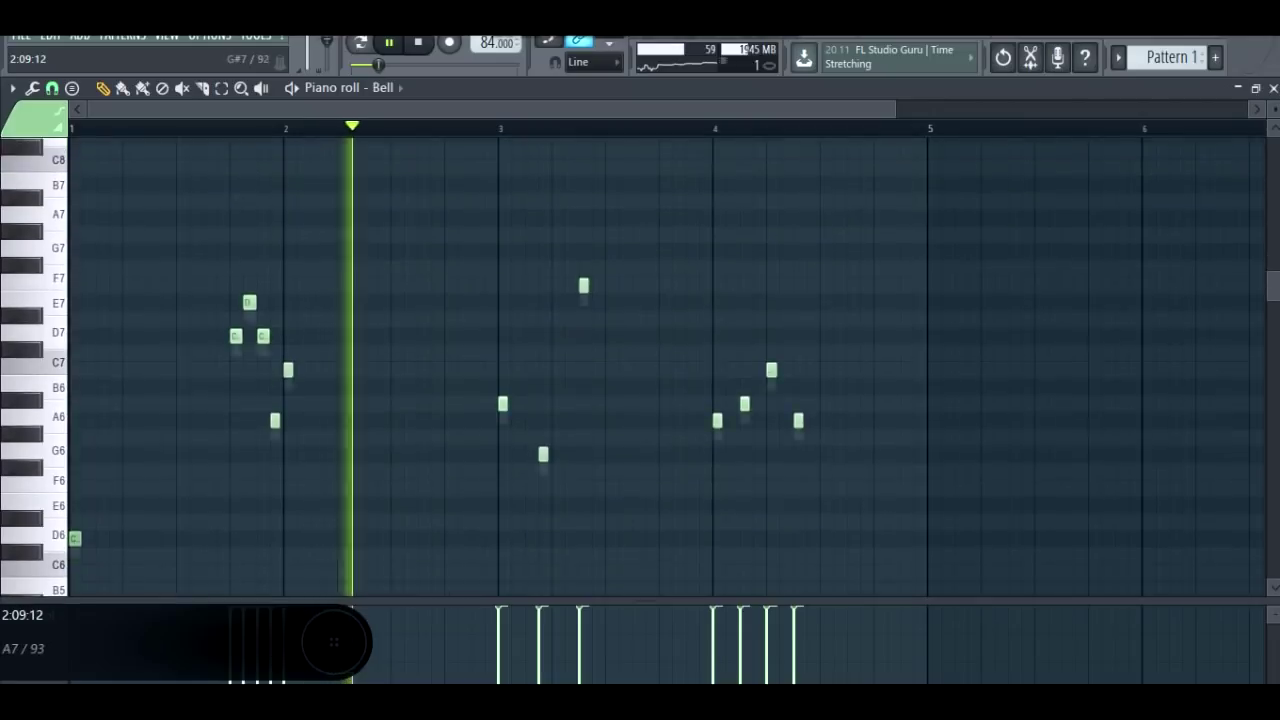
{"action": "scroll", "coordinate": [640, 366], "scroll_direction": "down", "scroll_amount": 1}
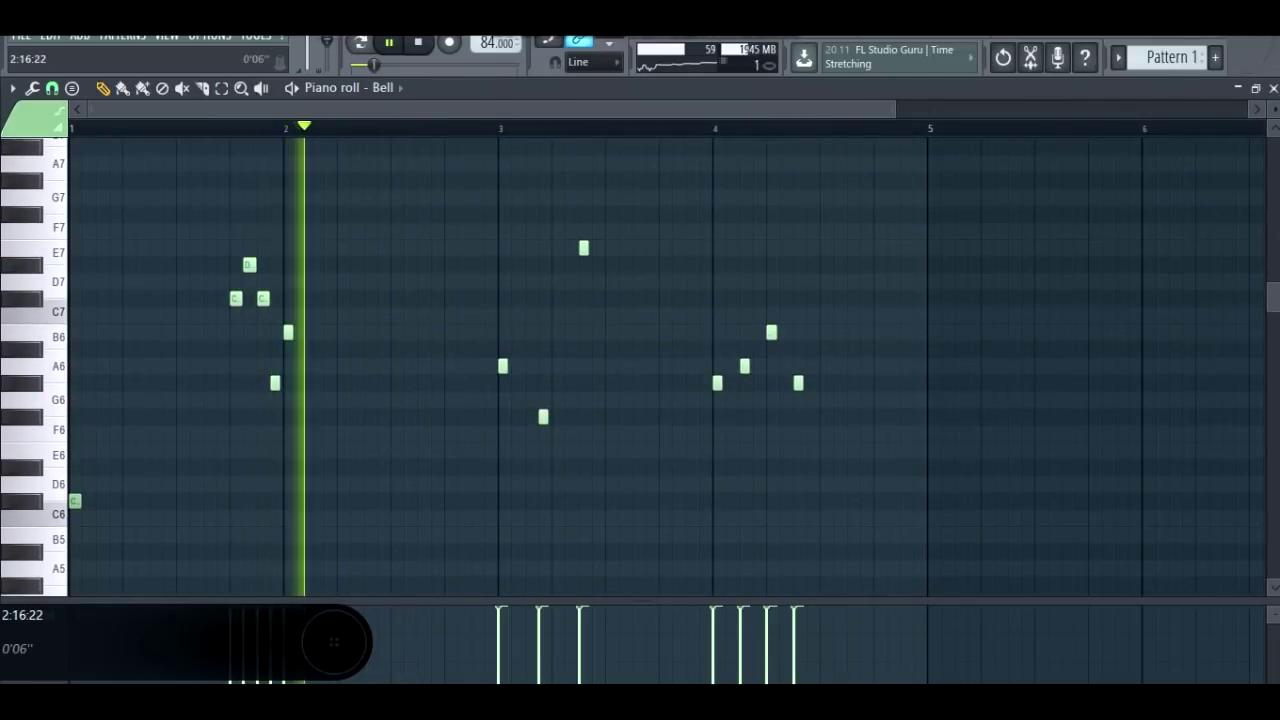
Leave the first Bell channel's piano roll and view the Kontakt instrument behind it
{"action": "key", "text": "F7"}
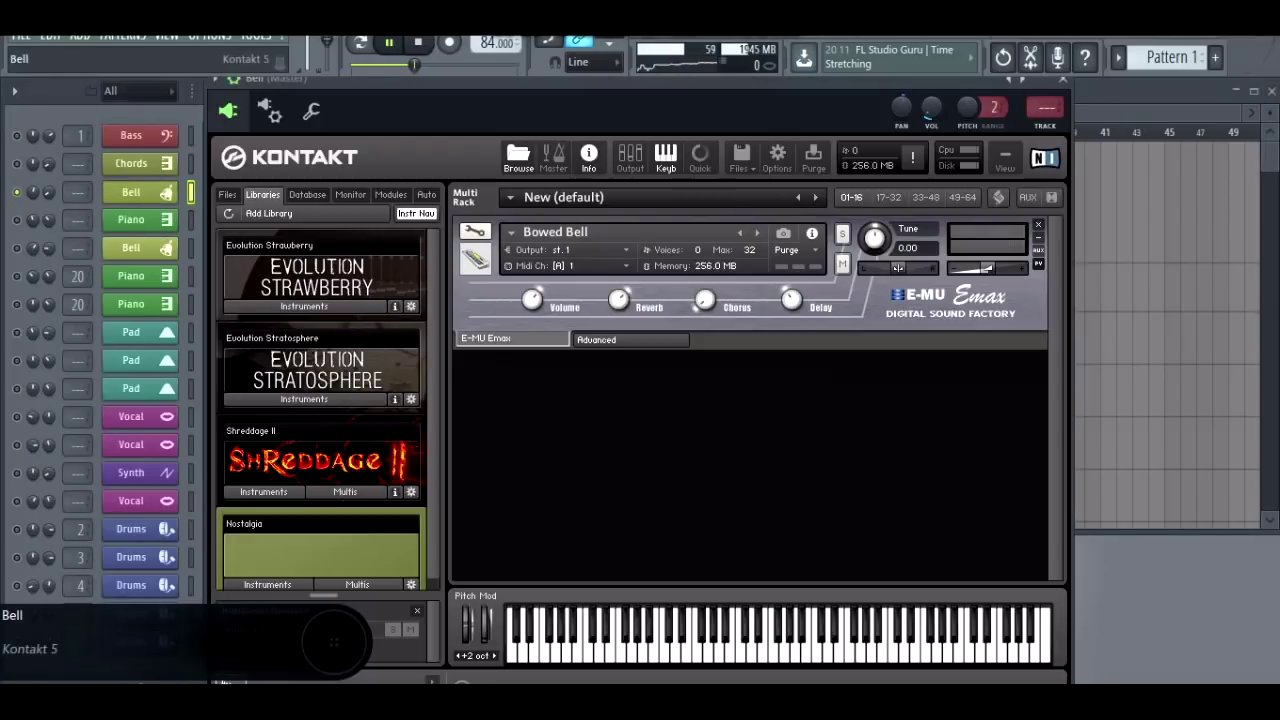
{"action": "left_click", "coordinate": [131, 191]}
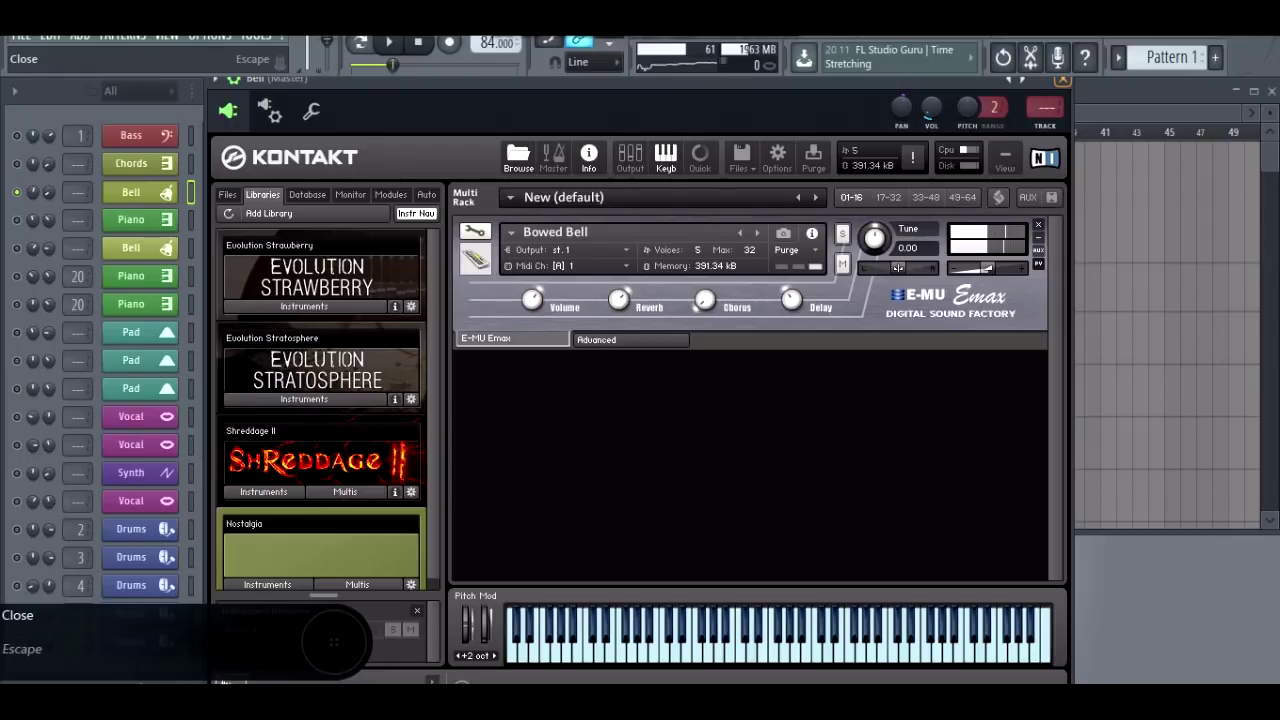
{"action": "left_click", "coordinate": [1062, 79]}
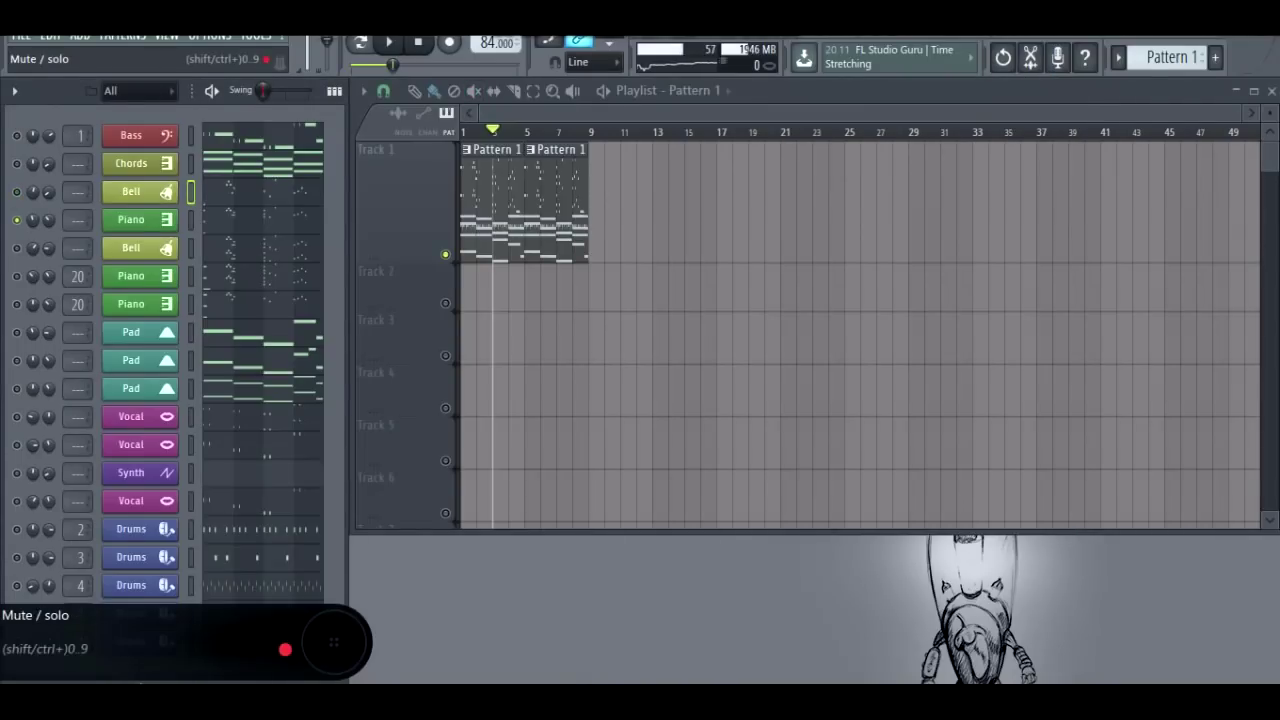
Play the soloed first Piano channel and examine its notes in the piano roll
{"action": "key", "text": "space"}
{"action": "left_click", "coordinate": [266, 219]}
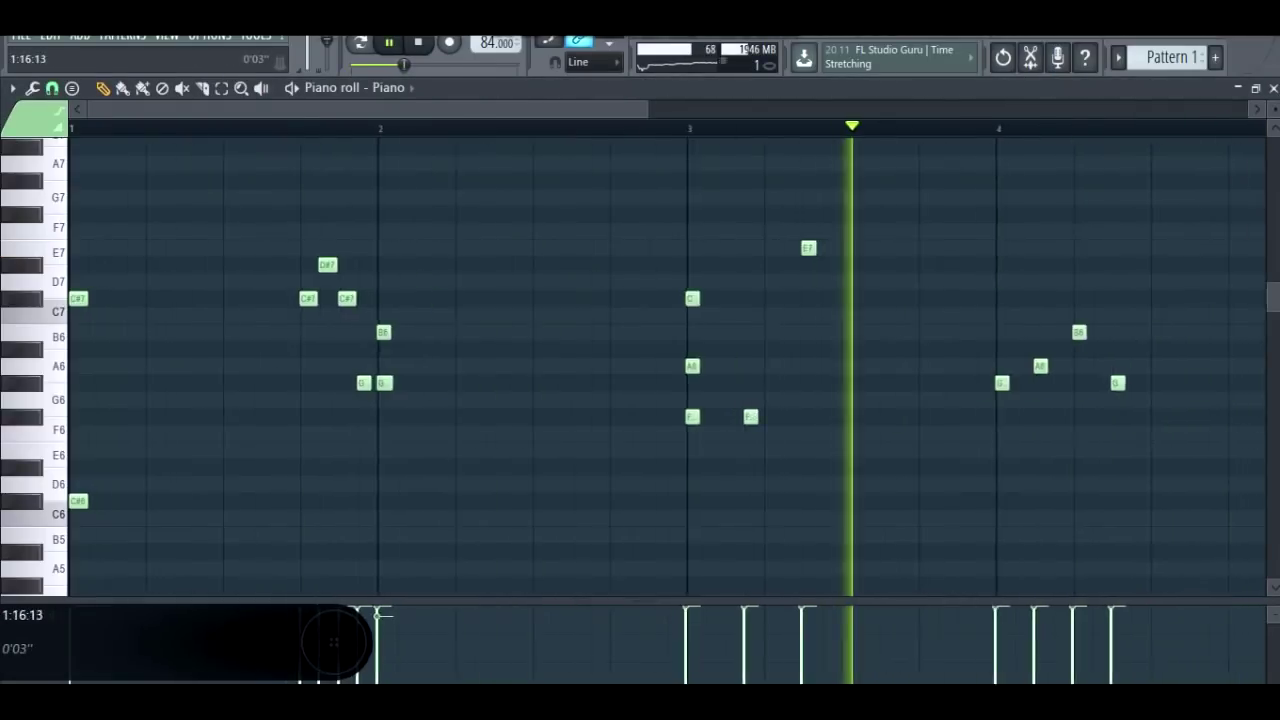
{"action": "scroll", "coordinate": [370, 366], "scroll_direction": "down", "scroll_amount": 2}
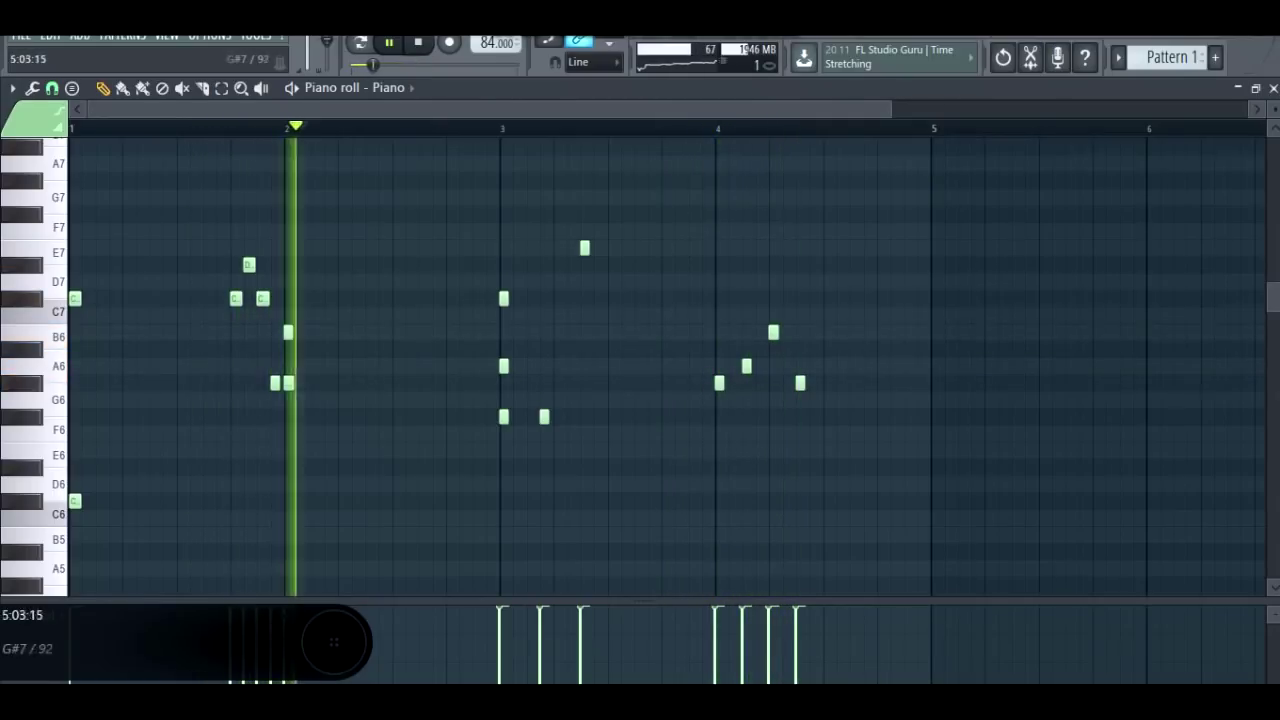
Close the first Piano channel's piano roll and view its Kontakt instrument with the whole window in sight
{"action": "left_click", "coordinate": [1273, 88]}
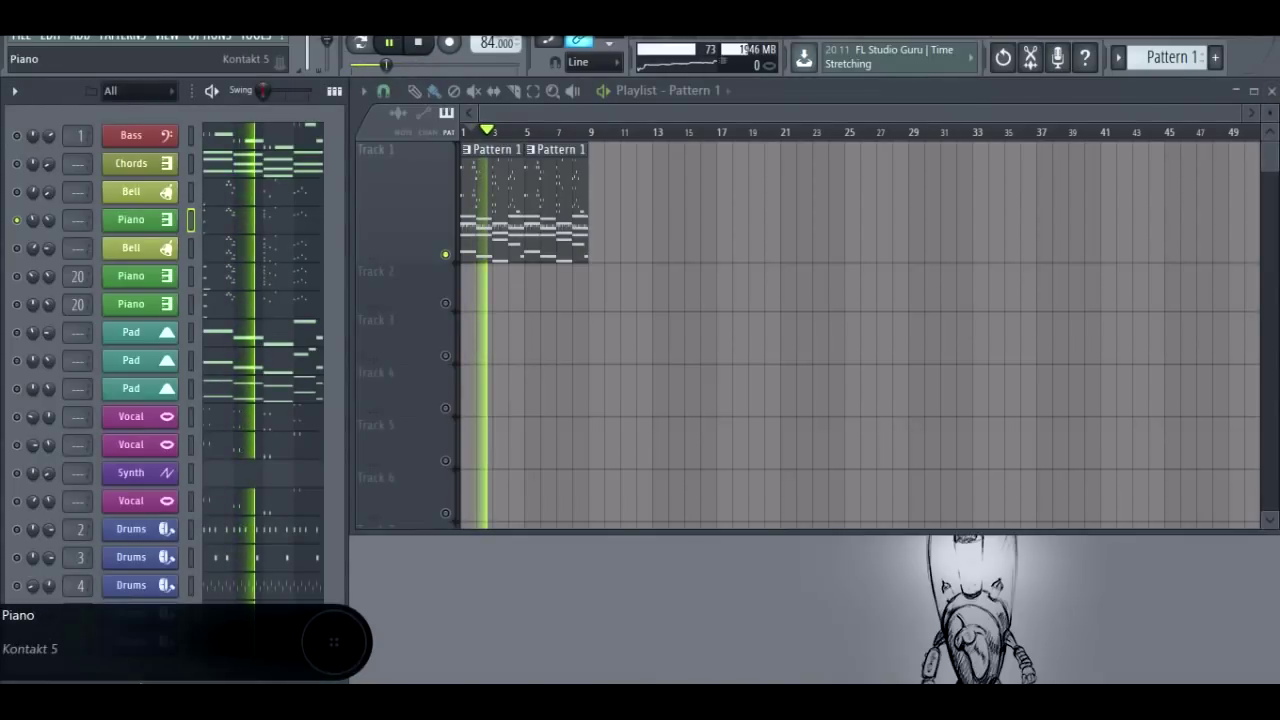
{"action": "left_click", "coordinate": [131, 220]}
{"action": "left_click_drag", "start_coordinate": [300, 136], "coordinate": [299, 89]}
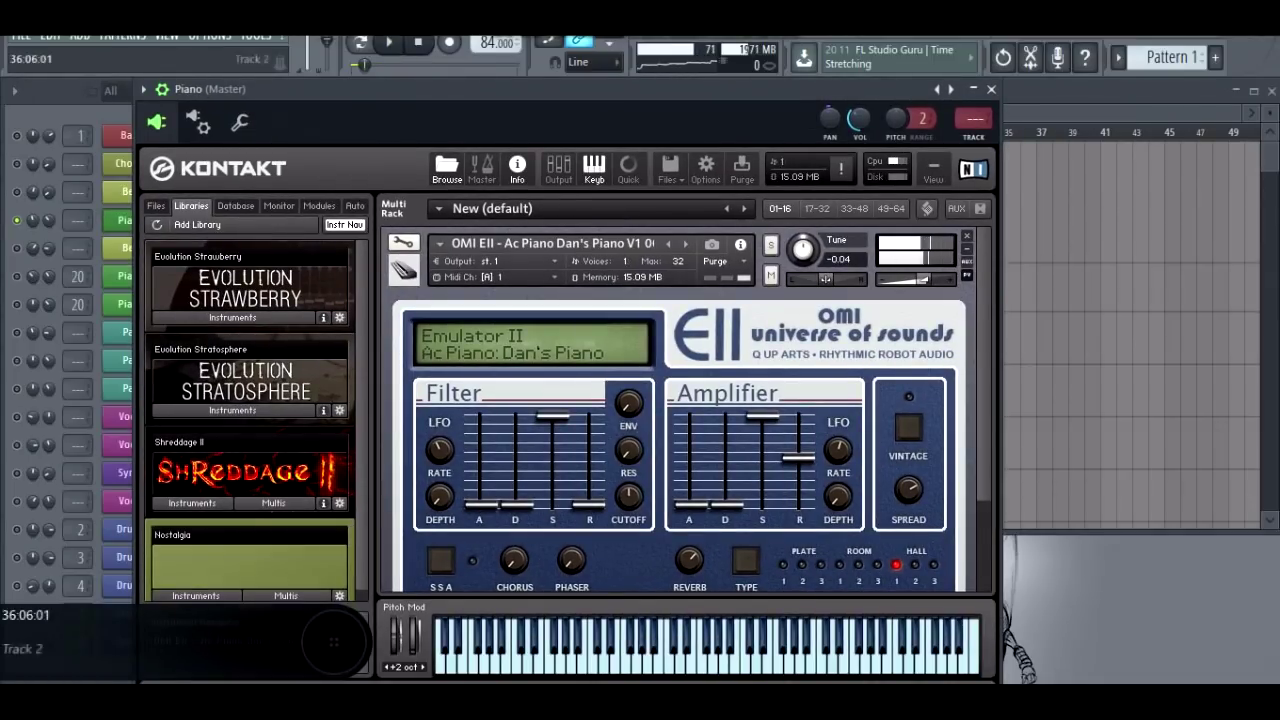
{"action": "left_click", "coordinate": [991, 89]}
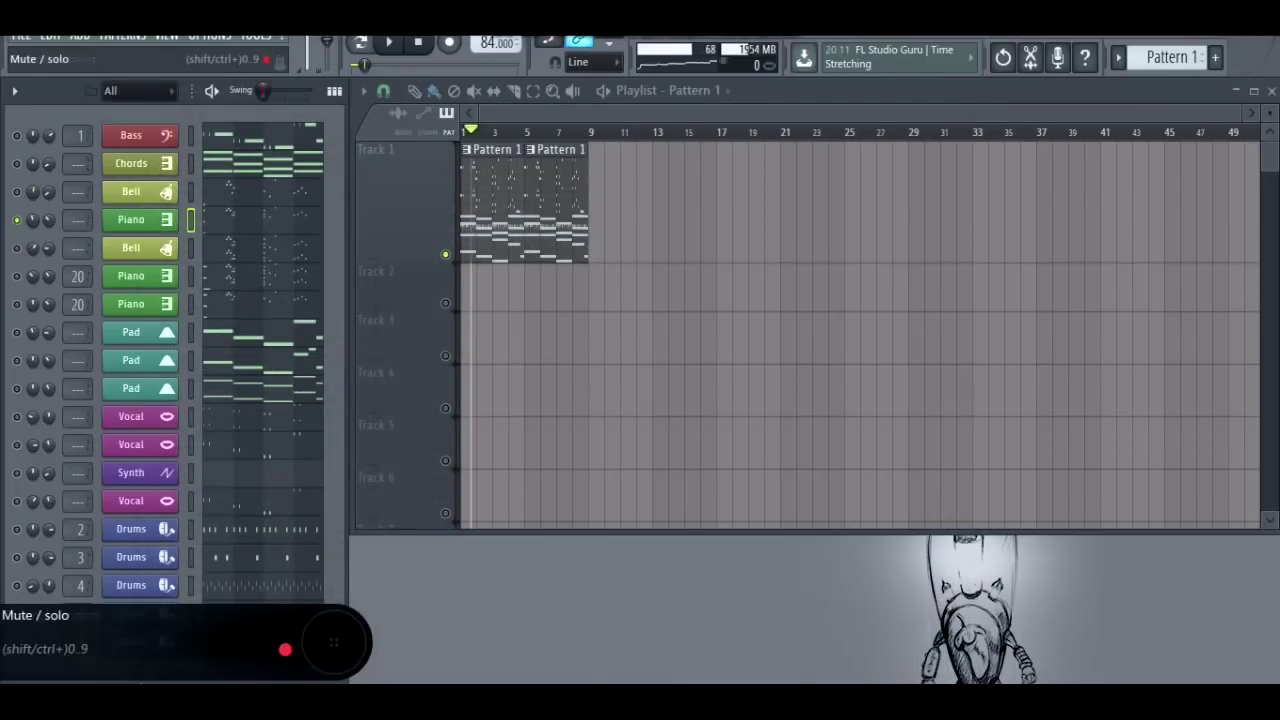
Solo the second Bell channel, play it, view its Kontakt instrument and stop playback
{"action": "left_click", "coordinate": [17, 248]}
{"action": "key", "text": "space"}
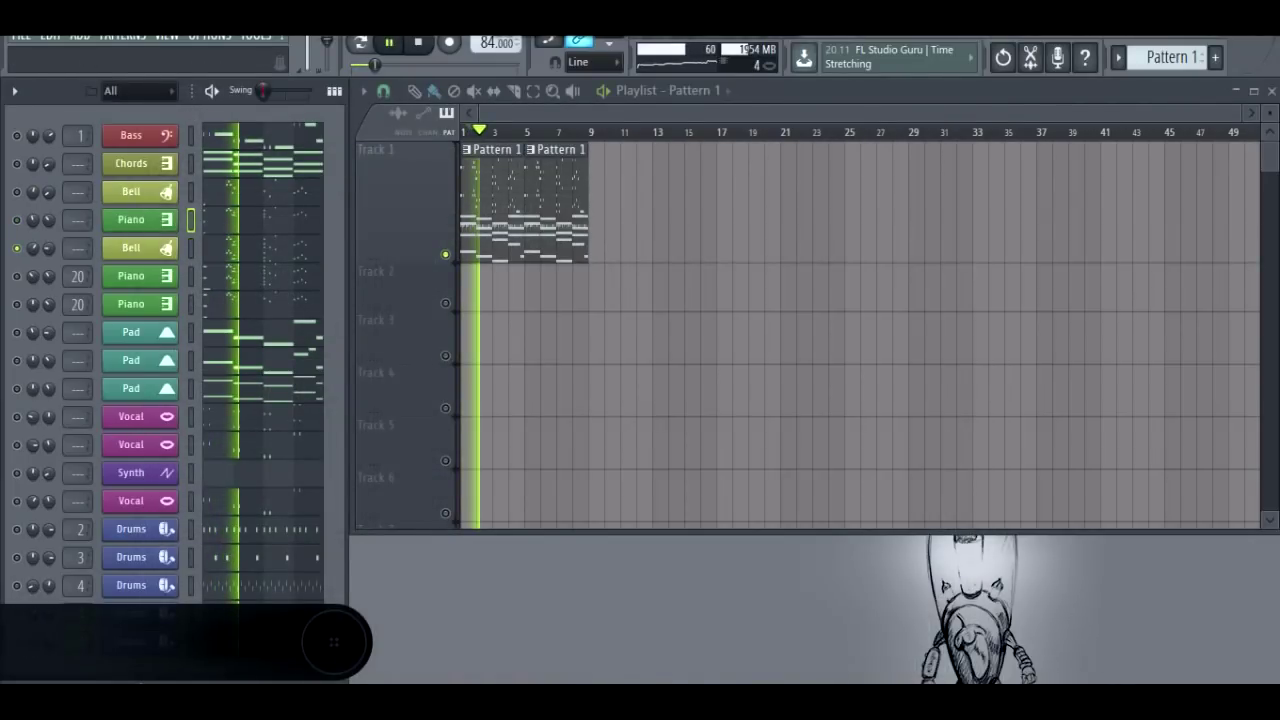
{"action": "left_click", "coordinate": [131, 248]}
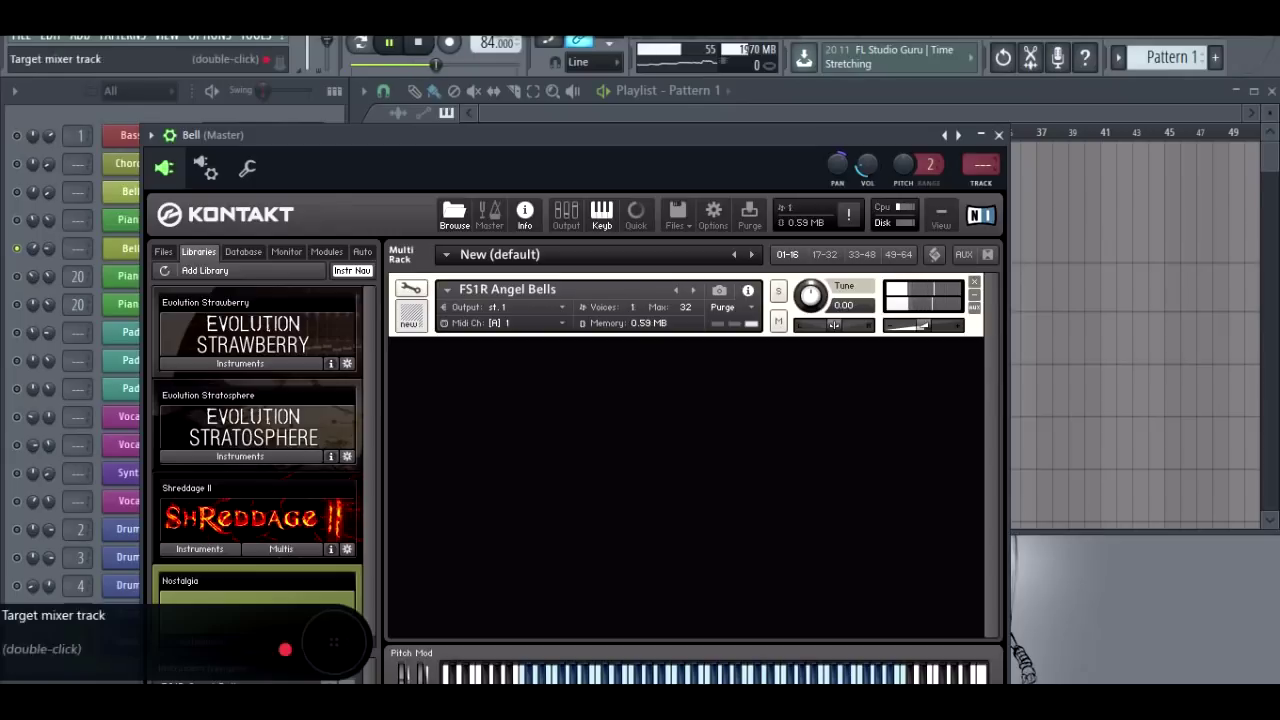
{"action": "left_click", "coordinate": [998, 134]}
{"action": "key", "text": "space"}
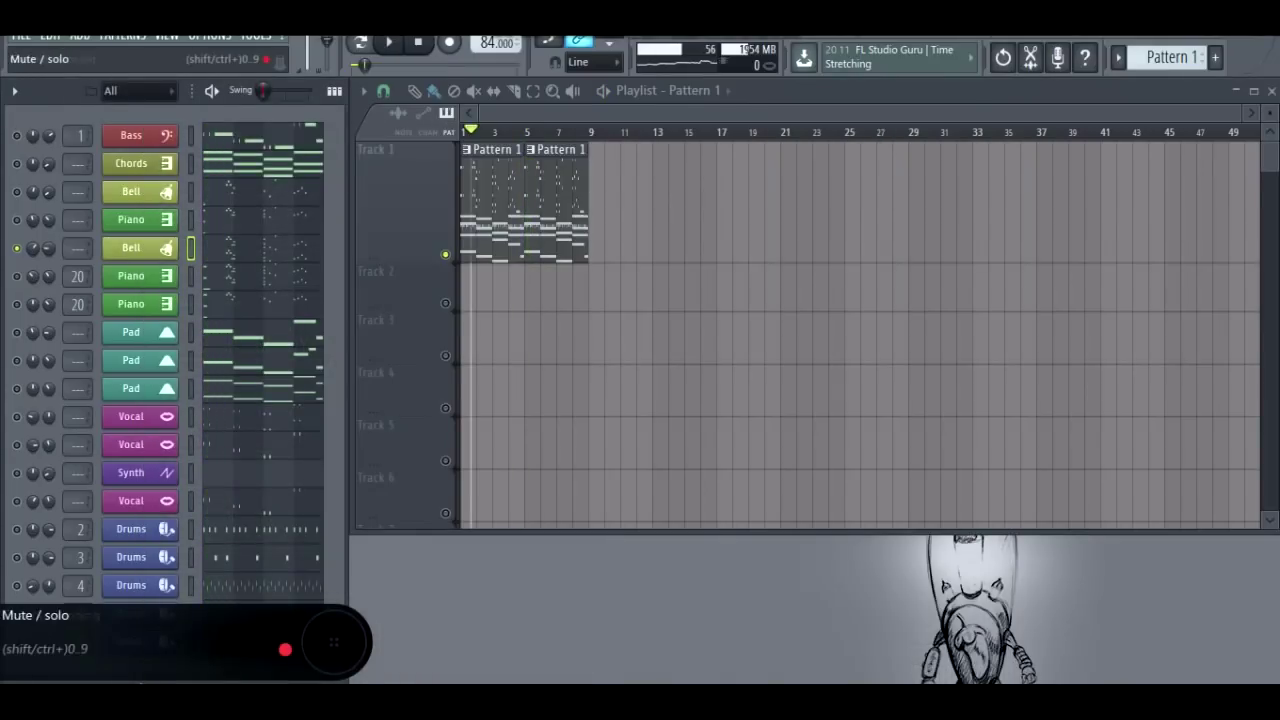
Solo the upper of the two Piano channels on mixer track 20, play it and look over its Kontakt instrument
{"action": "right_click", "coordinate": [17, 276]}
{"action": "key", "text": "space"}
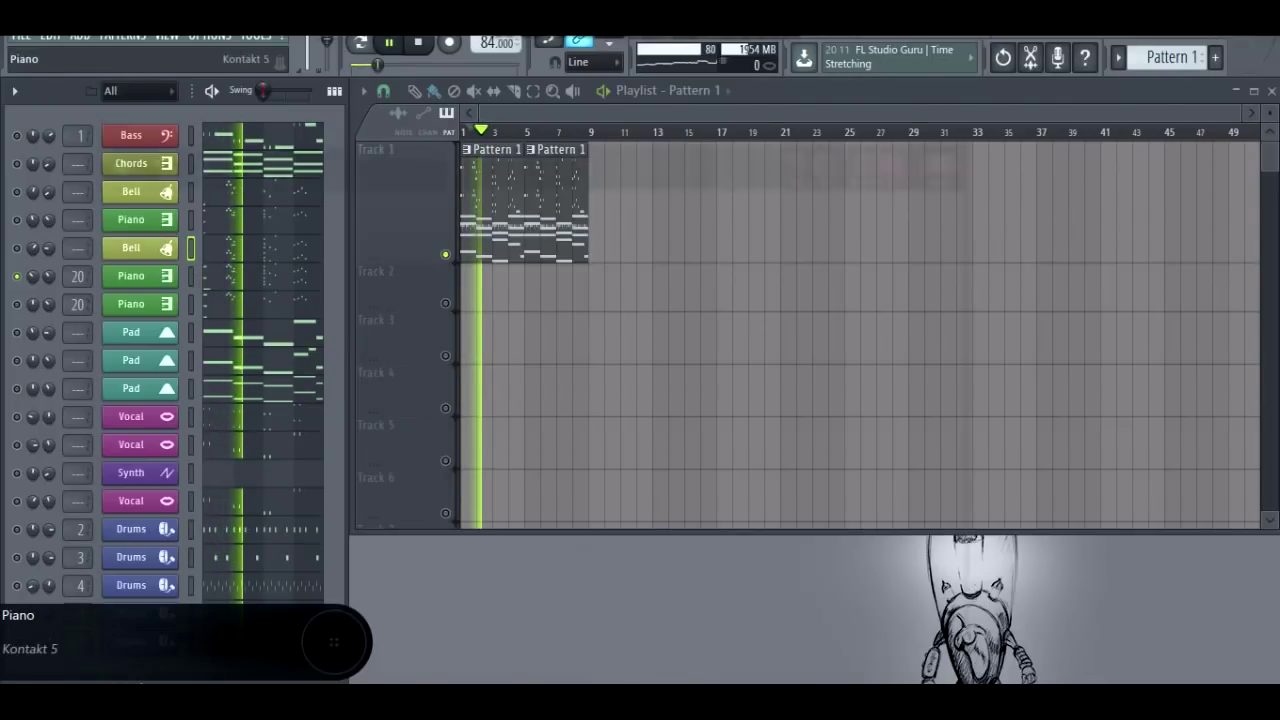
{"action": "left_click", "coordinate": [131, 276]}
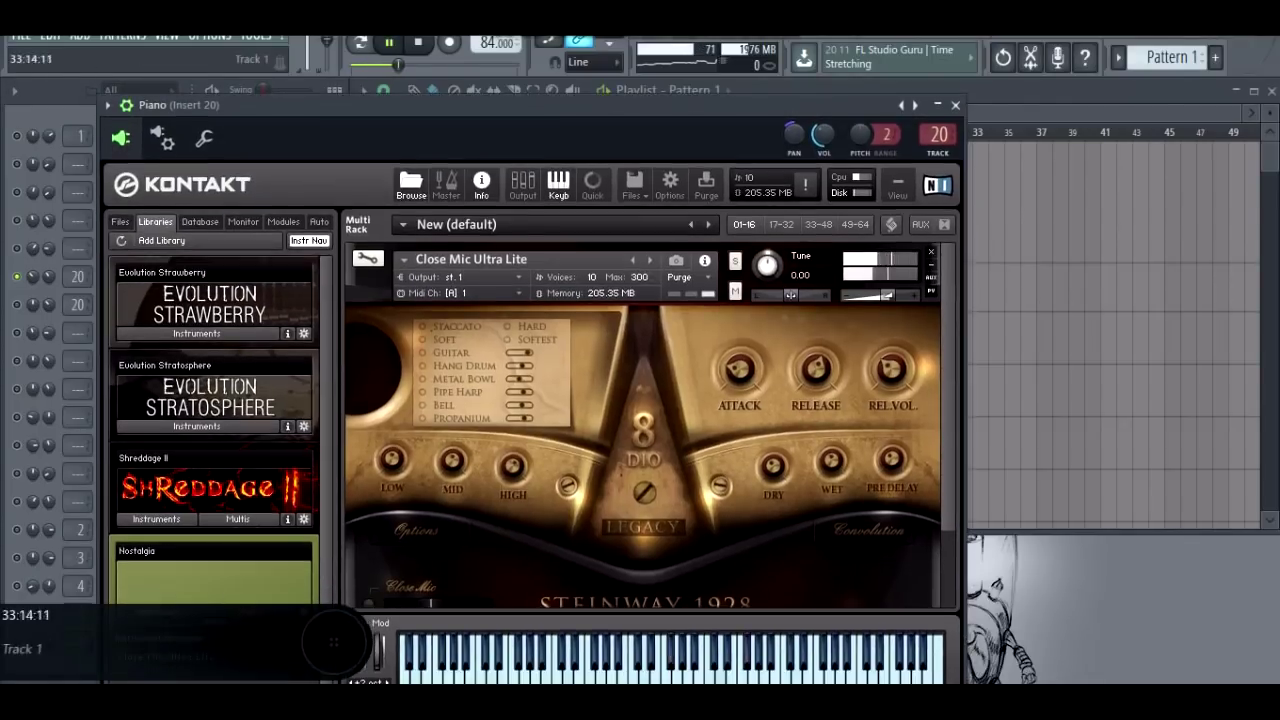
{"action": "scroll", "coordinate": [642, 425], "scroll_direction": "down", "scroll_amount": 3}
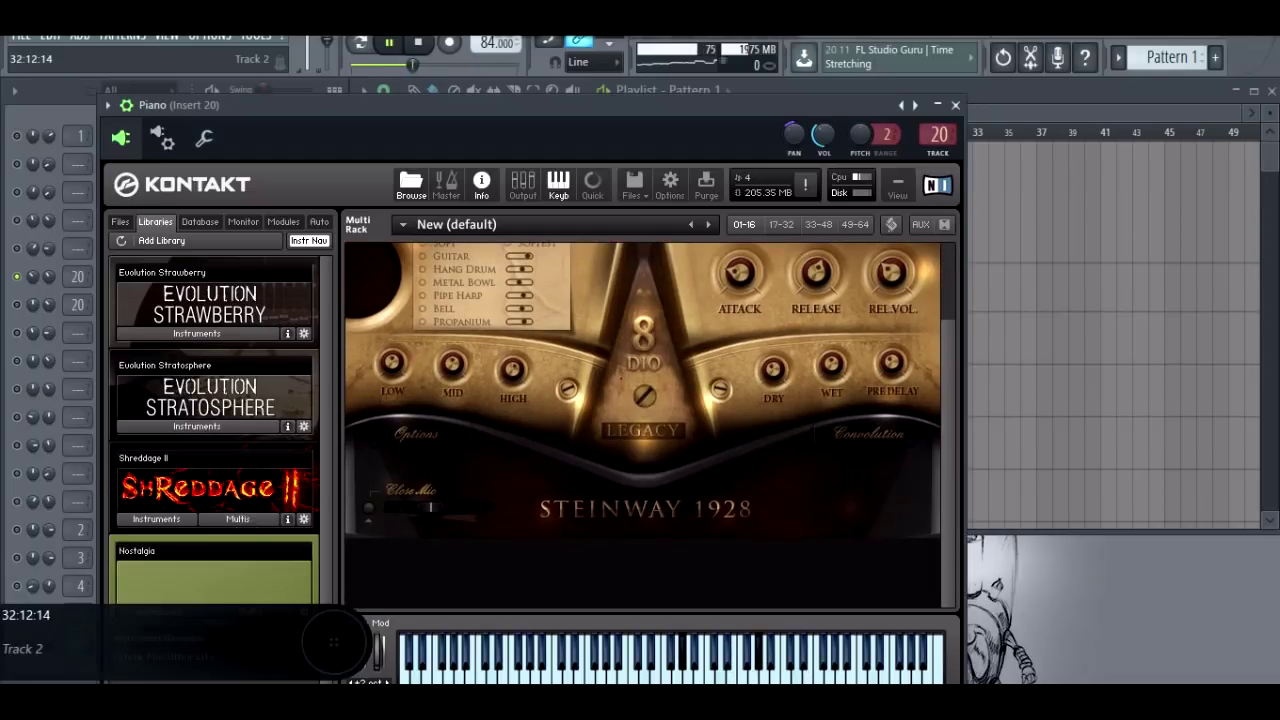
{"action": "scroll", "coordinate": [643, 425], "scroll_direction": "up", "scroll_amount": 1}
{"action": "scroll", "coordinate": [645, 425], "scroll_direction": "up", "scroll_amount": 1}
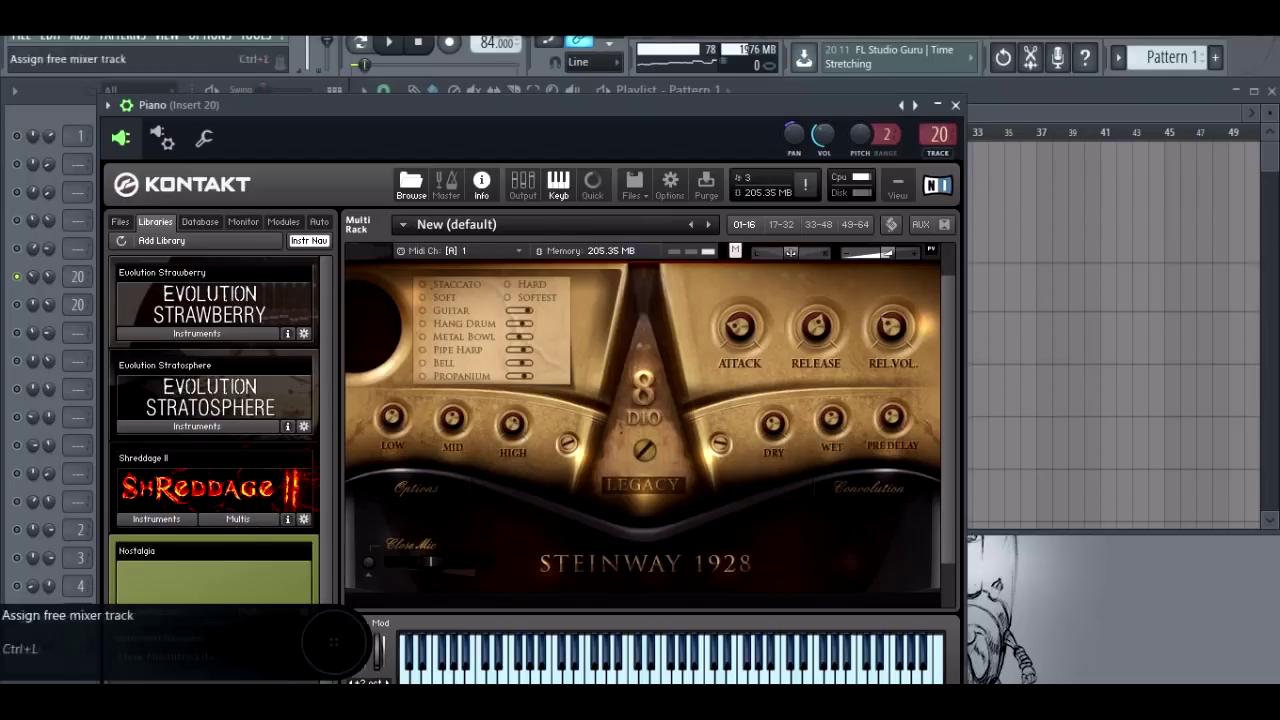
{"action": "left_click", "coordinate": [955, 104]}
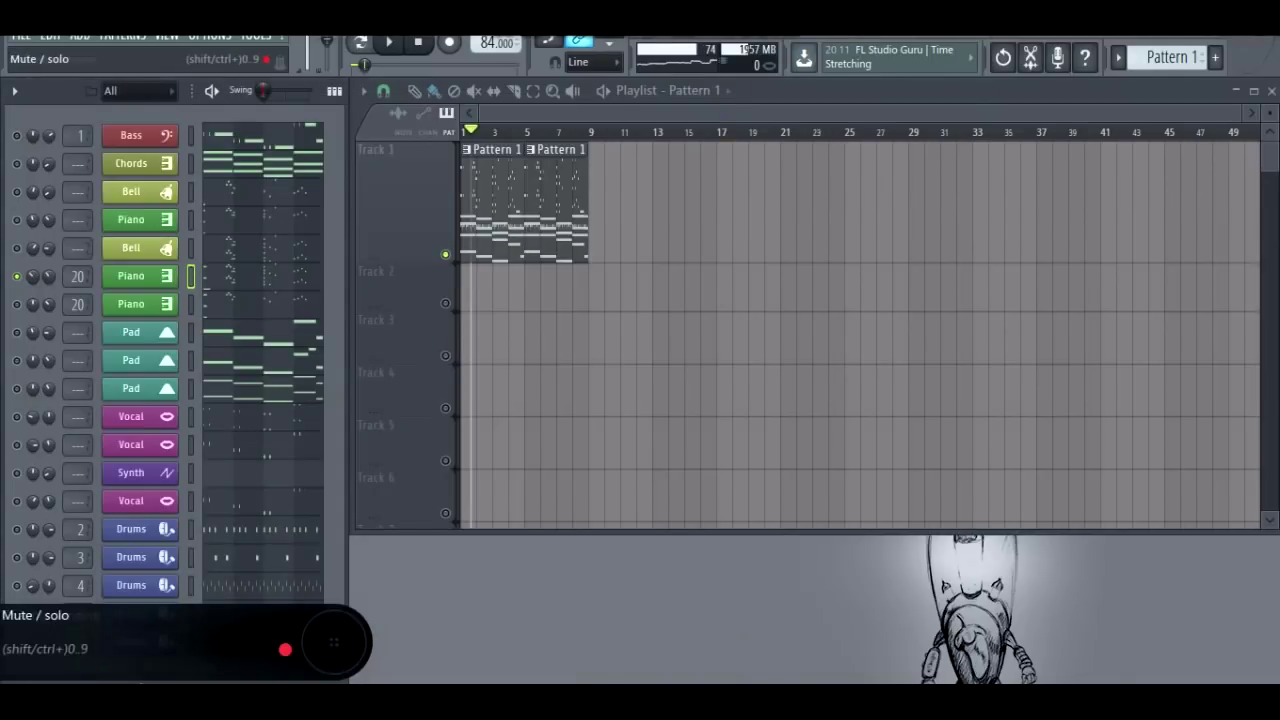
Play the soloed lower Piano channel on mixer track 20 and view its whole Kontakt instrument window
{"action": "key", "text": "space"}
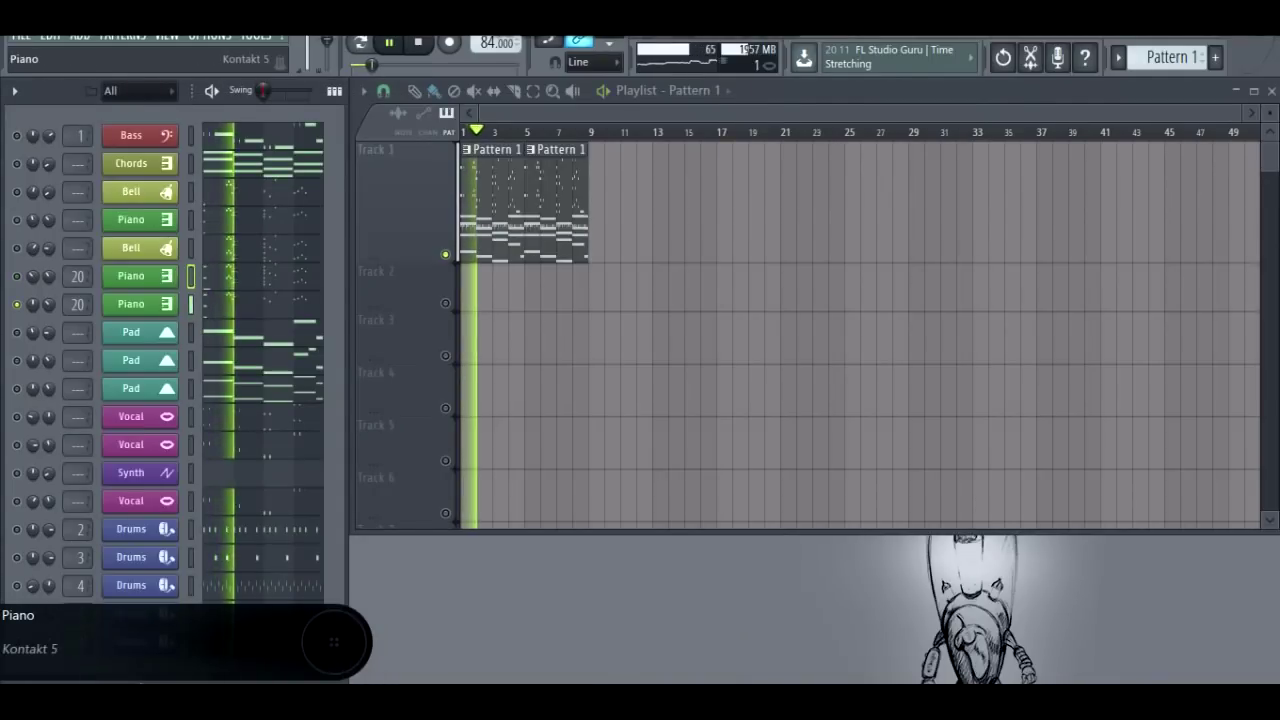
{"action": "left_click", "coordinate": [131, 304]}
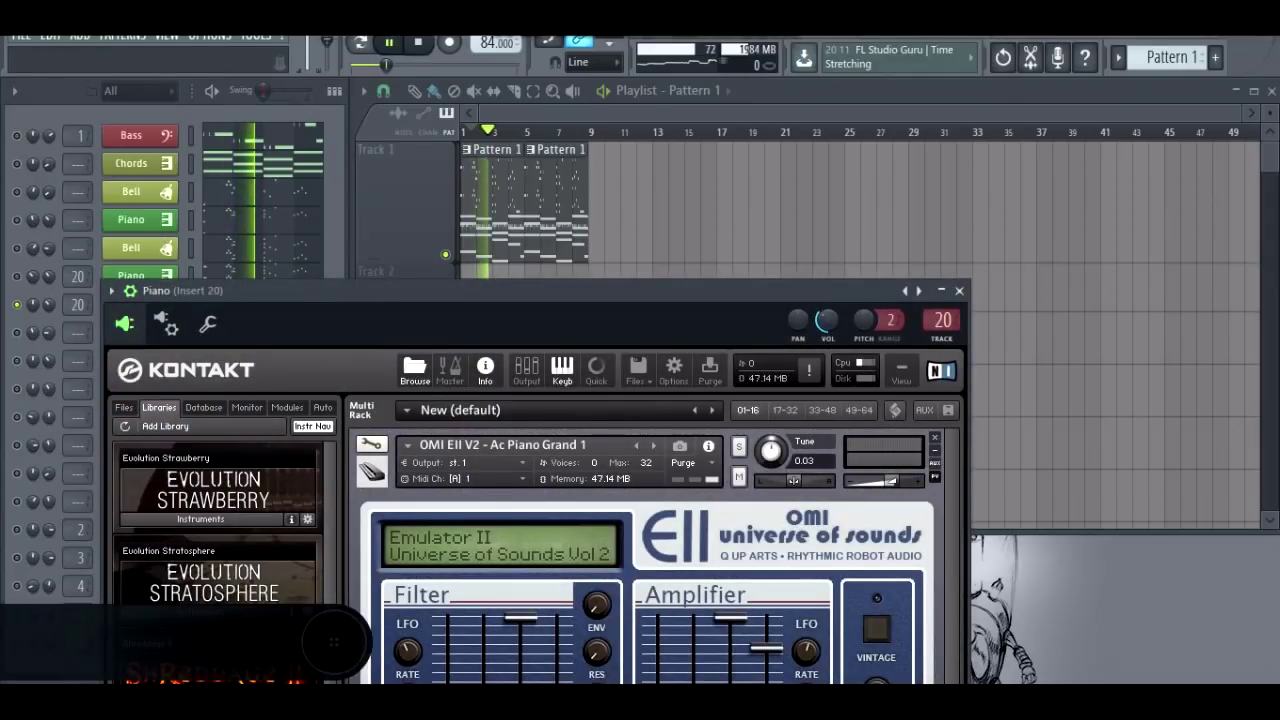
{"action": "left_click_drag", "start_coordinate": [400, 288], "coordinate": [487, 112]}
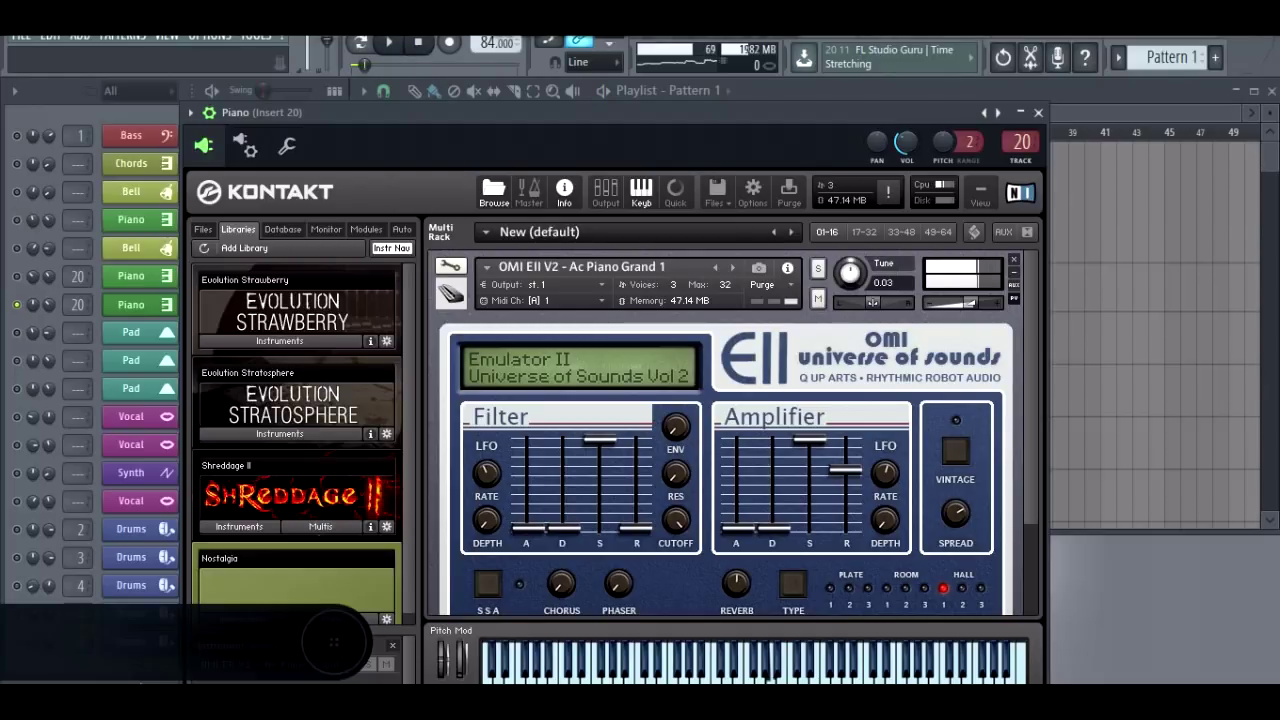
{"action": "left_click", "coordinate": [1038, 112]}
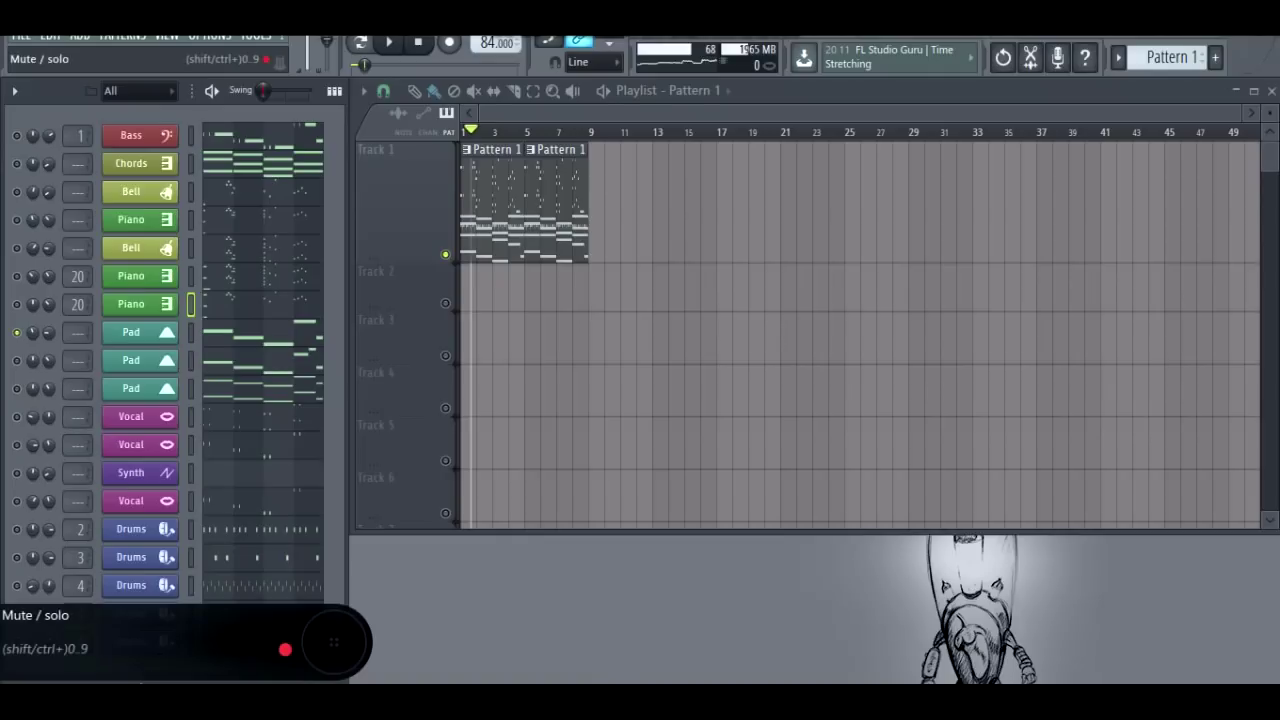
Play the soloed first Pad channel and look over its piano roll notes and Kontakt instrument
{"action": "key", "text": "space"}
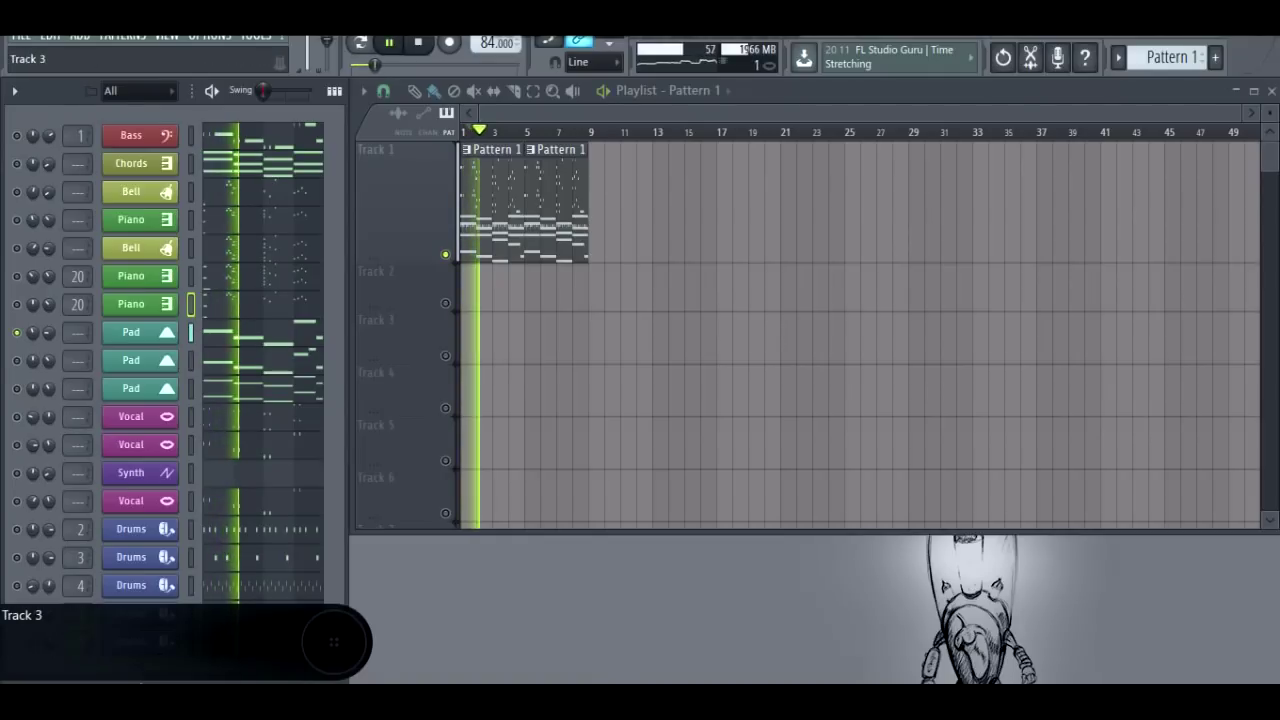
{"action": "key", "text": "space"}
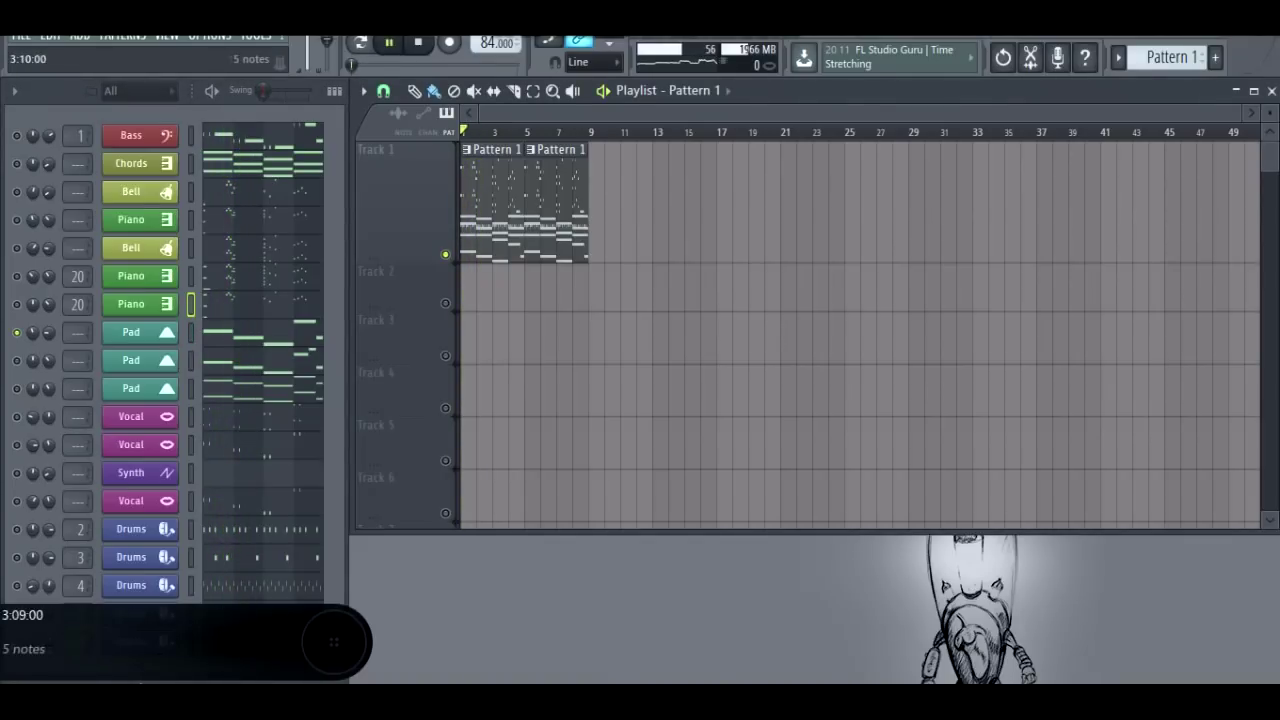
{"action": "left_click", "coordinate": [284, 332]}
{"action": "scroll", "coordinate": [589, 129], "scroll_direction": "down", "scroll_amount": 3}
{"action": "scroll", "coordinate": [594, 241], "scroll_direction": "down", "scroll_amount": 4}
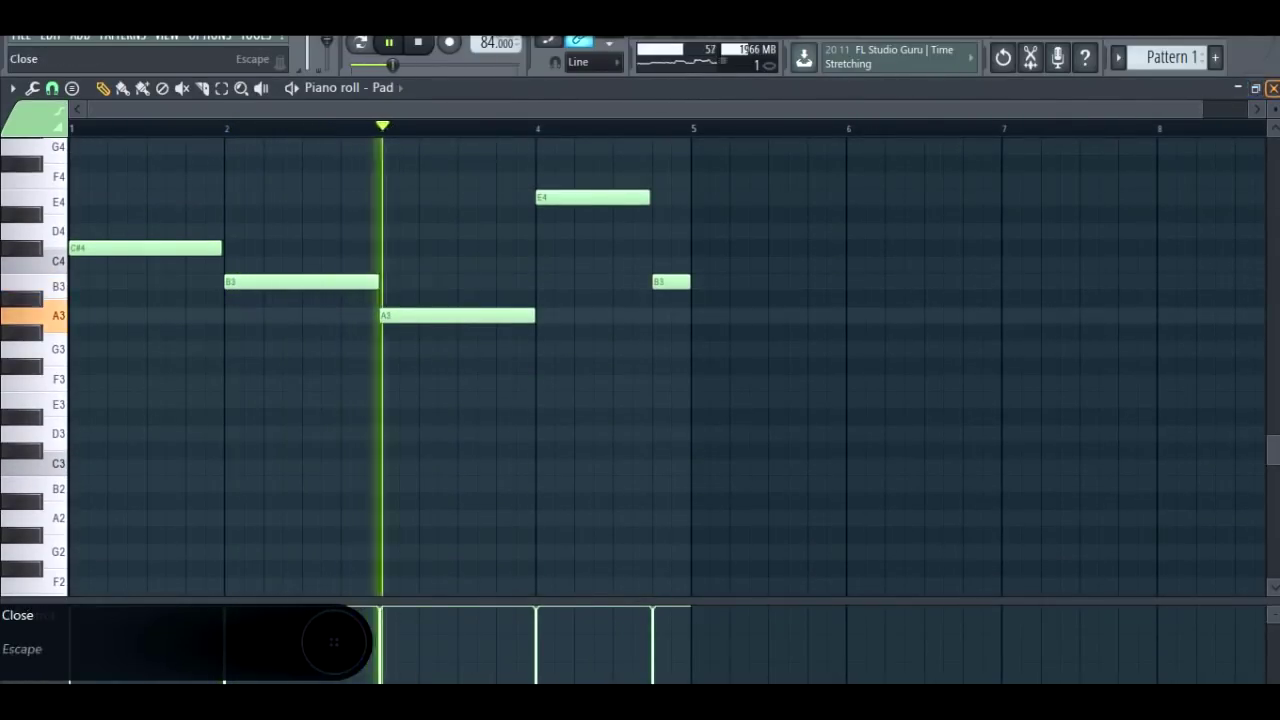
{"action": "key", "text": "Escape"}
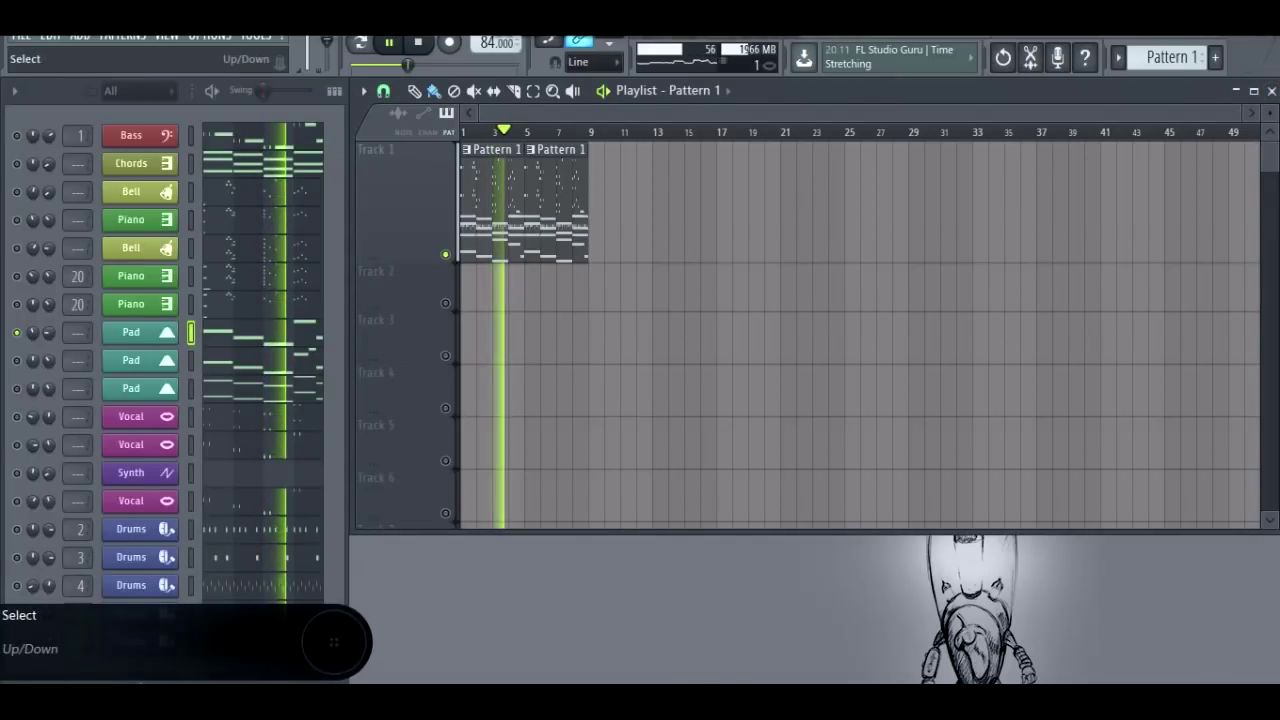
{"action": "left_click", "coordinate": [131, 332]}
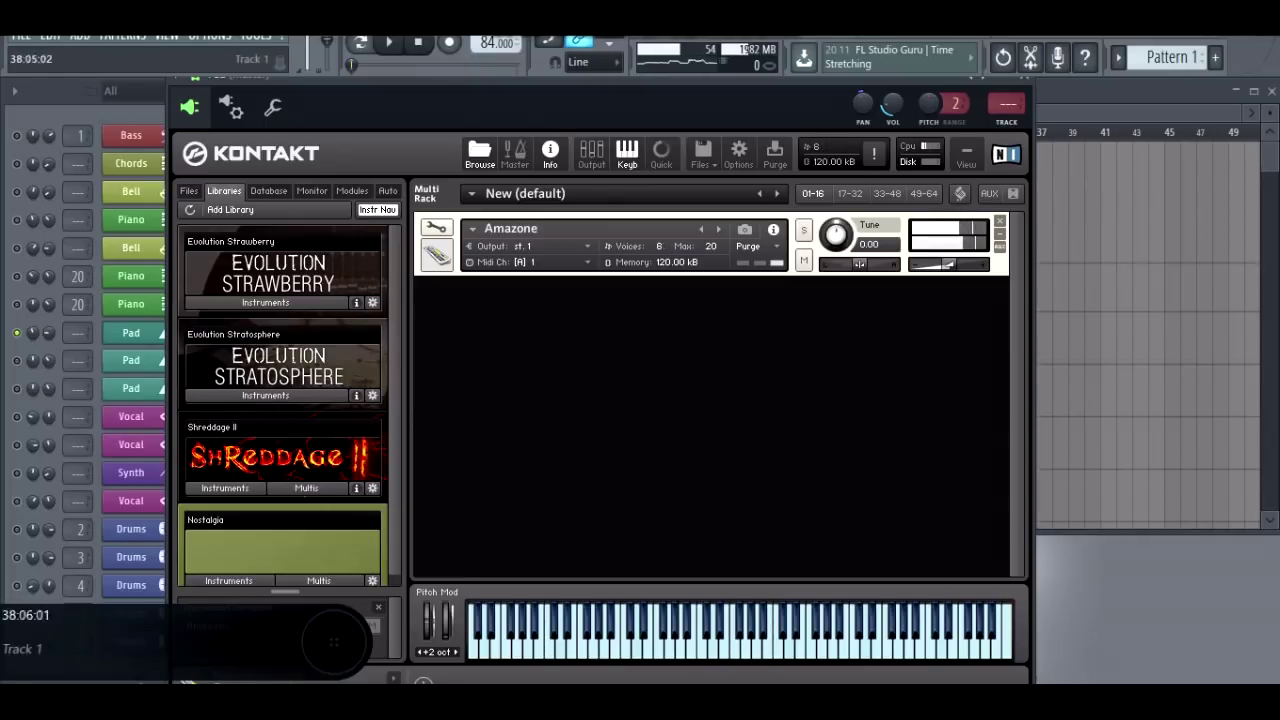
{"action": "left_click", "coordinate": [1021, 77]}
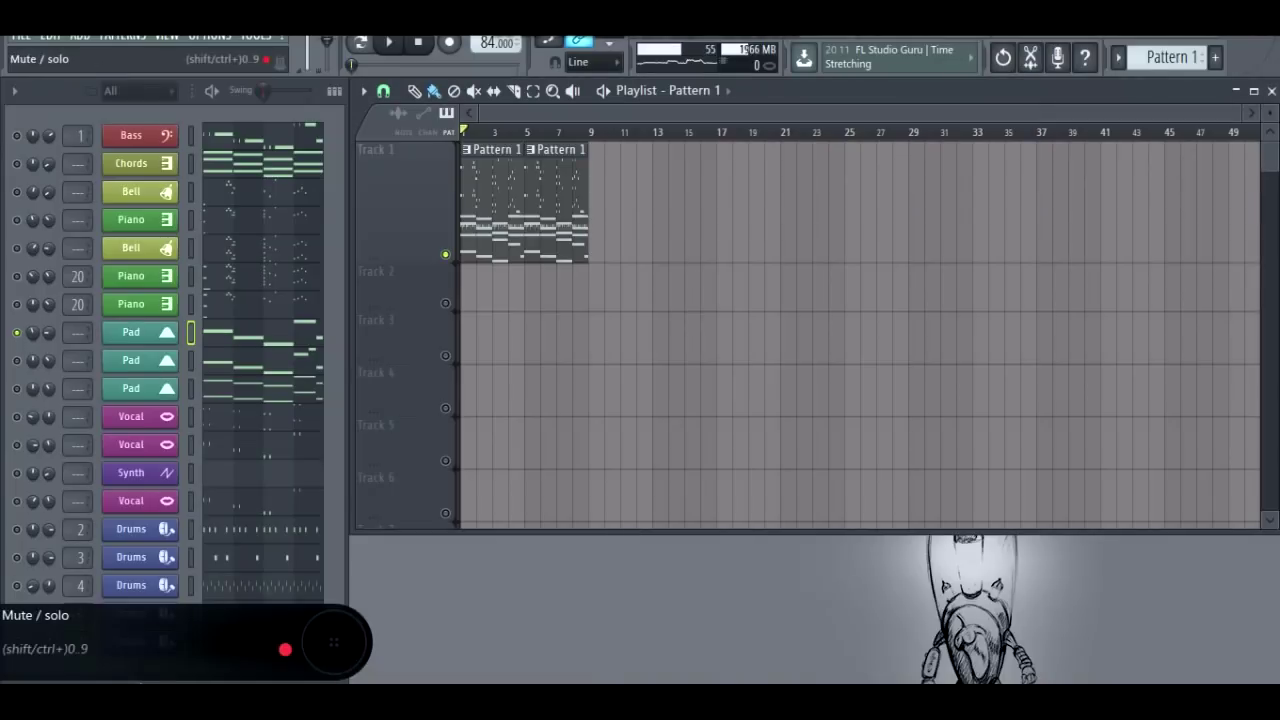
Solo the second Pad channel, play it and view all its notes in the piano roll
{"action": "right_click", "coordinate": [17, 360]}
{"action": "key", "text": "space"}
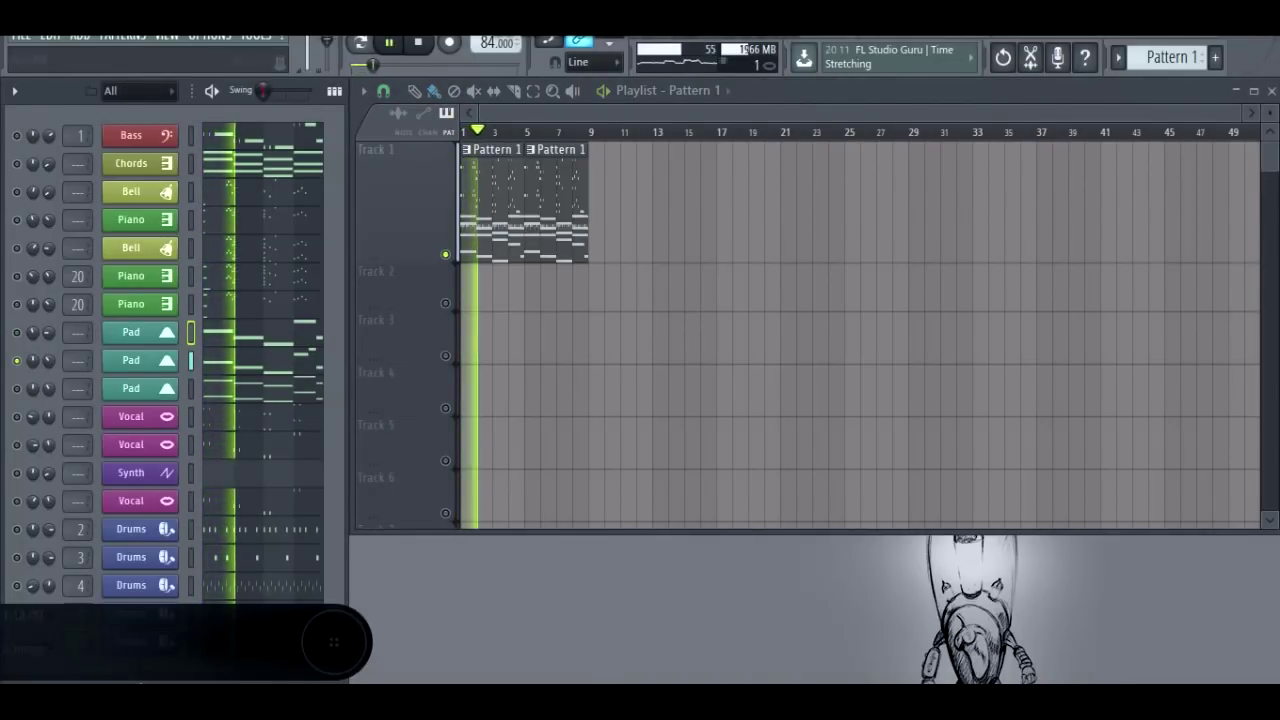
{"action": "key", "text": "F7"}
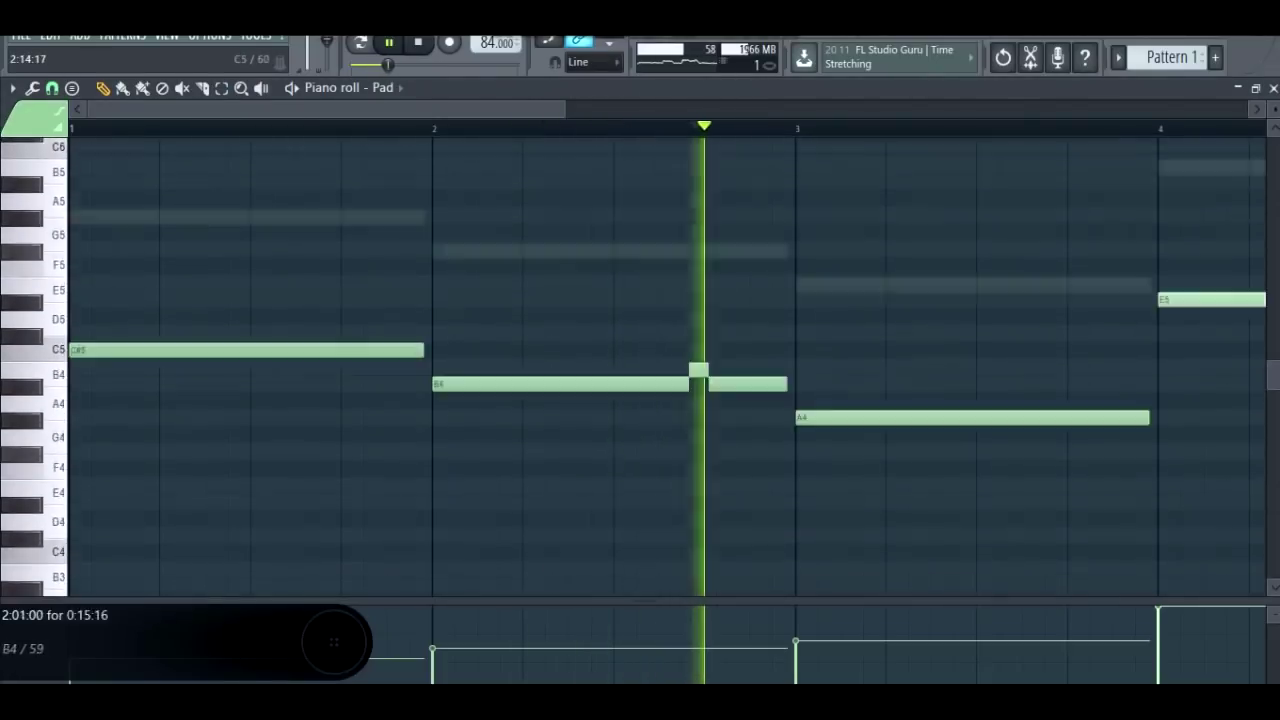
{"action": "scroll", "coordinate": [746, 335], "scroll_direction": "up", "scroll_amount": 1}
{"action": "scroll", "coordinate": [712, 180], "scroll_direction": "down", "scroll_amount": 3}
{"action": "scroll", "coordinate": [708, 198], "scroll_direction": "down", "scroll_amount": 1}
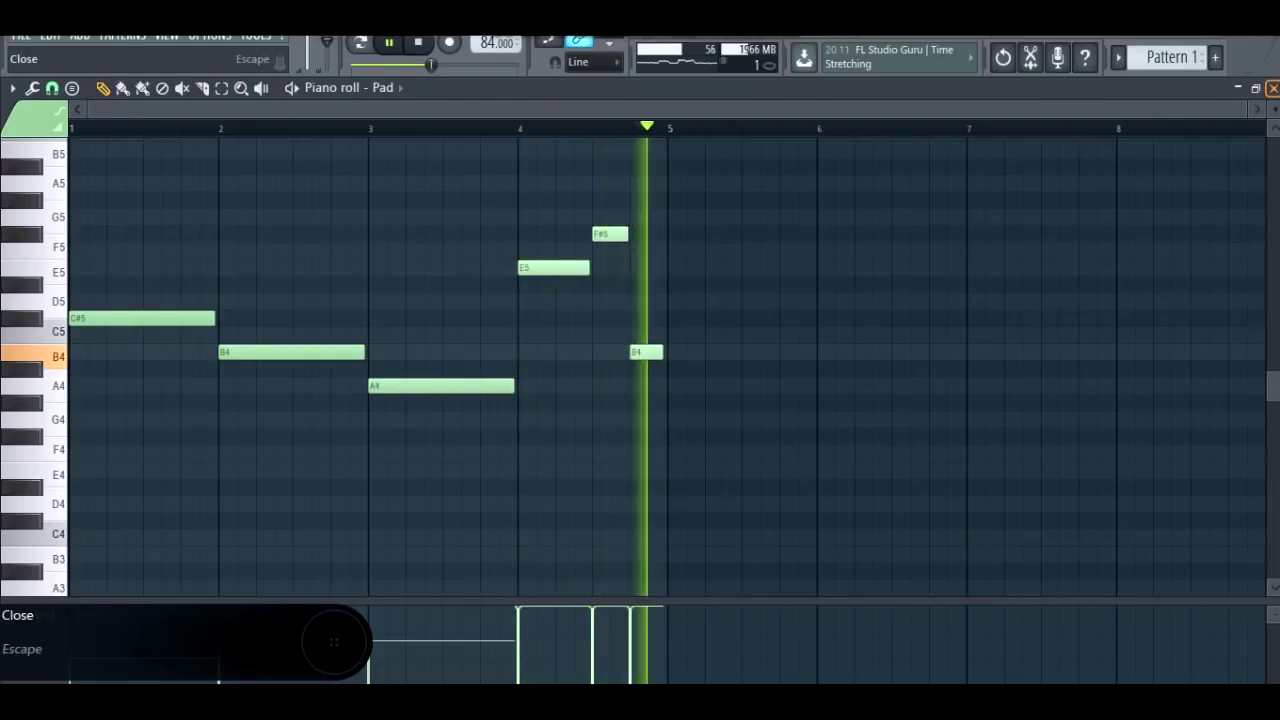
{"action": "left_click", "coordinate": [1273, 88]}
Stop playback and view the second Pad channel's Kontakt instrument
{"action": "key", "text": "space"}
{"action": "left_click", "coordinate": [131, 360]}
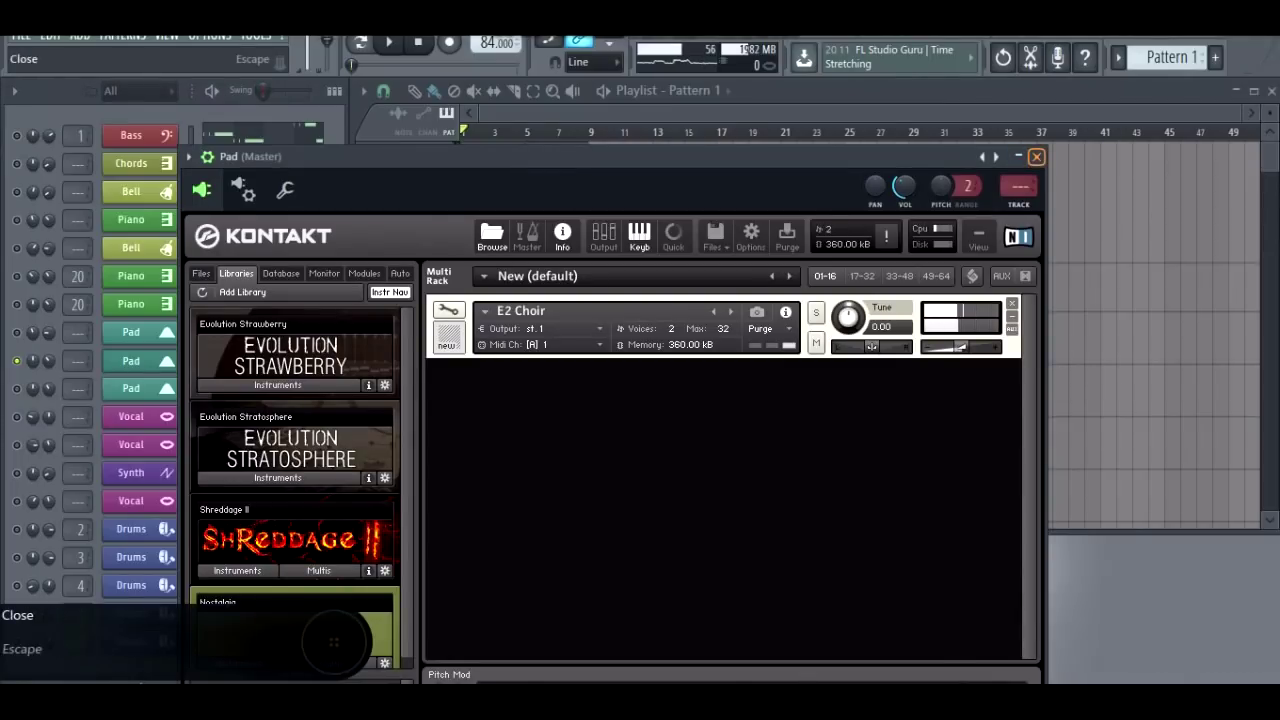
{"action": "left_click", "coordinate": [1036, 157]}
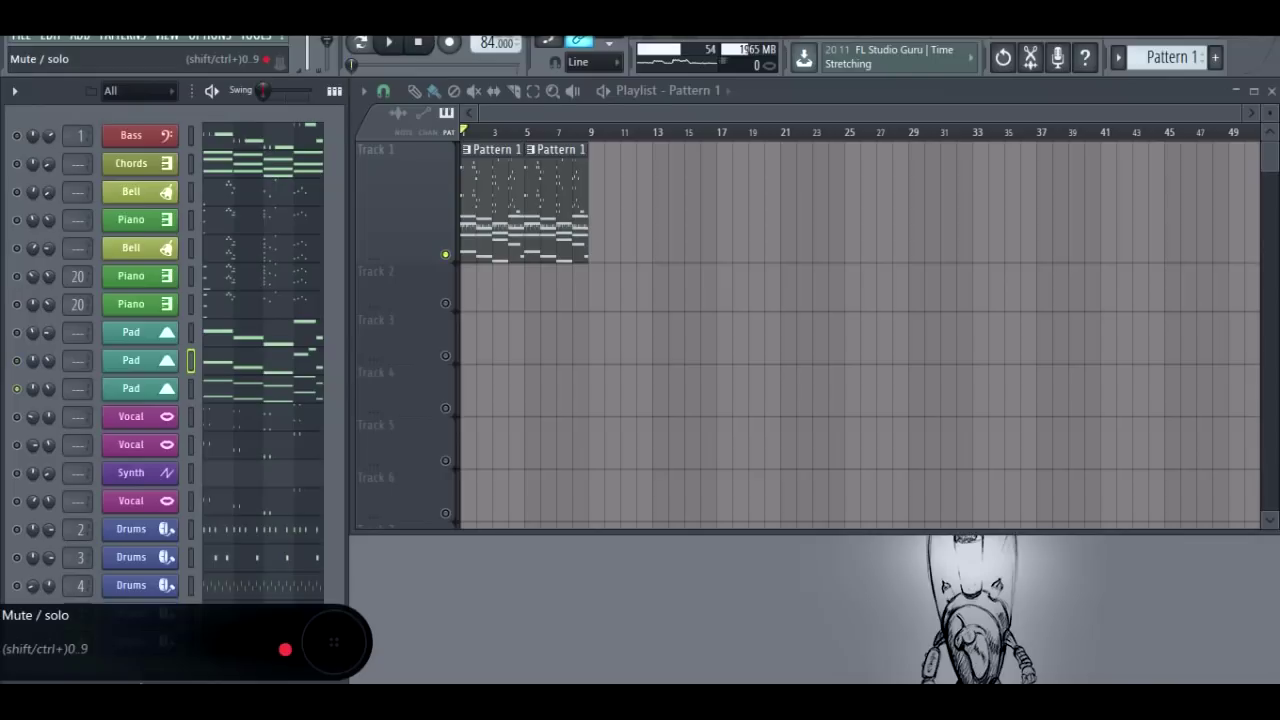
Play the soloed third Pad channel and look over its Kontakt instrument, closing the window when done
{"action": "key", "text": "space"}
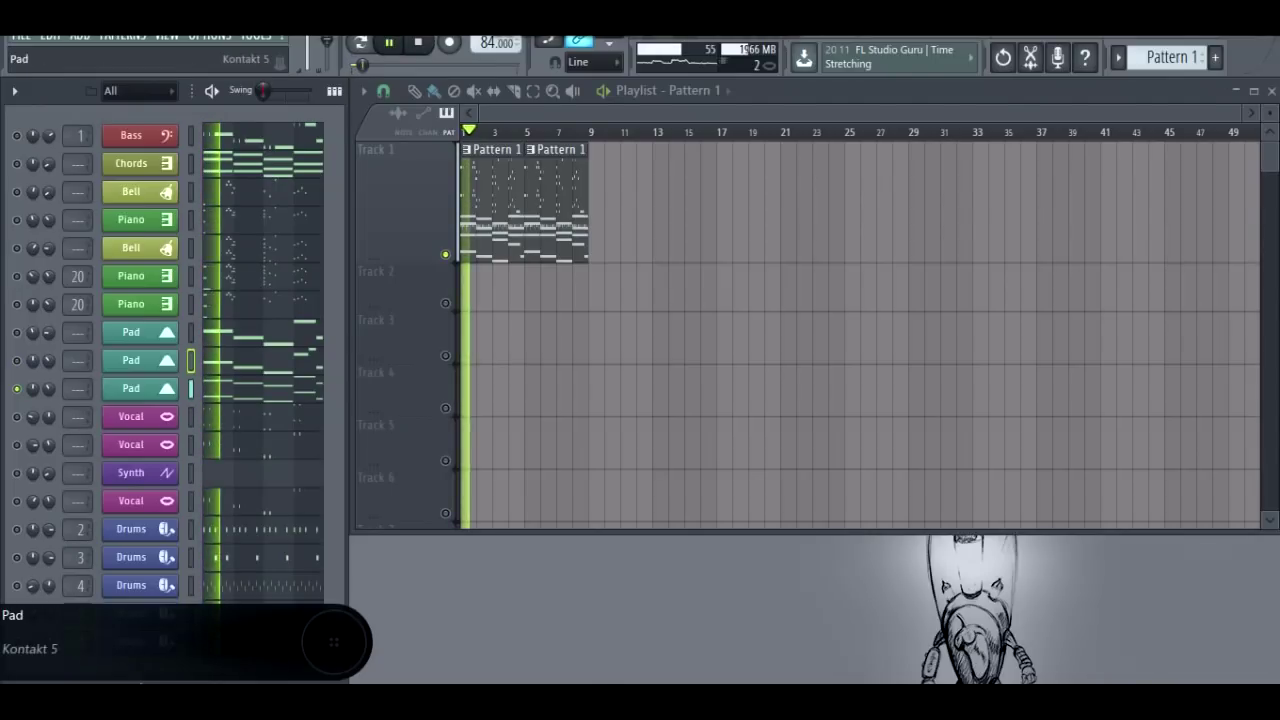
{"action": "left_click", "coordinate": [132, 388]}
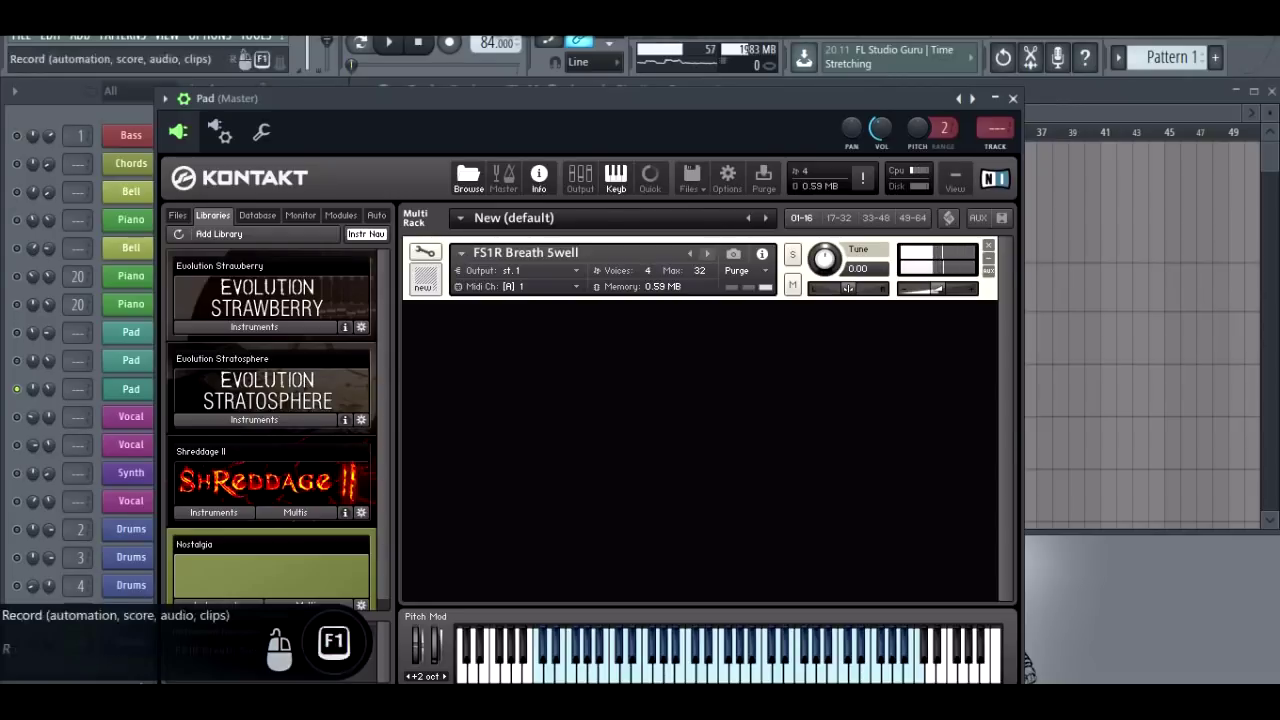
{"action": "key", "text": "space"}
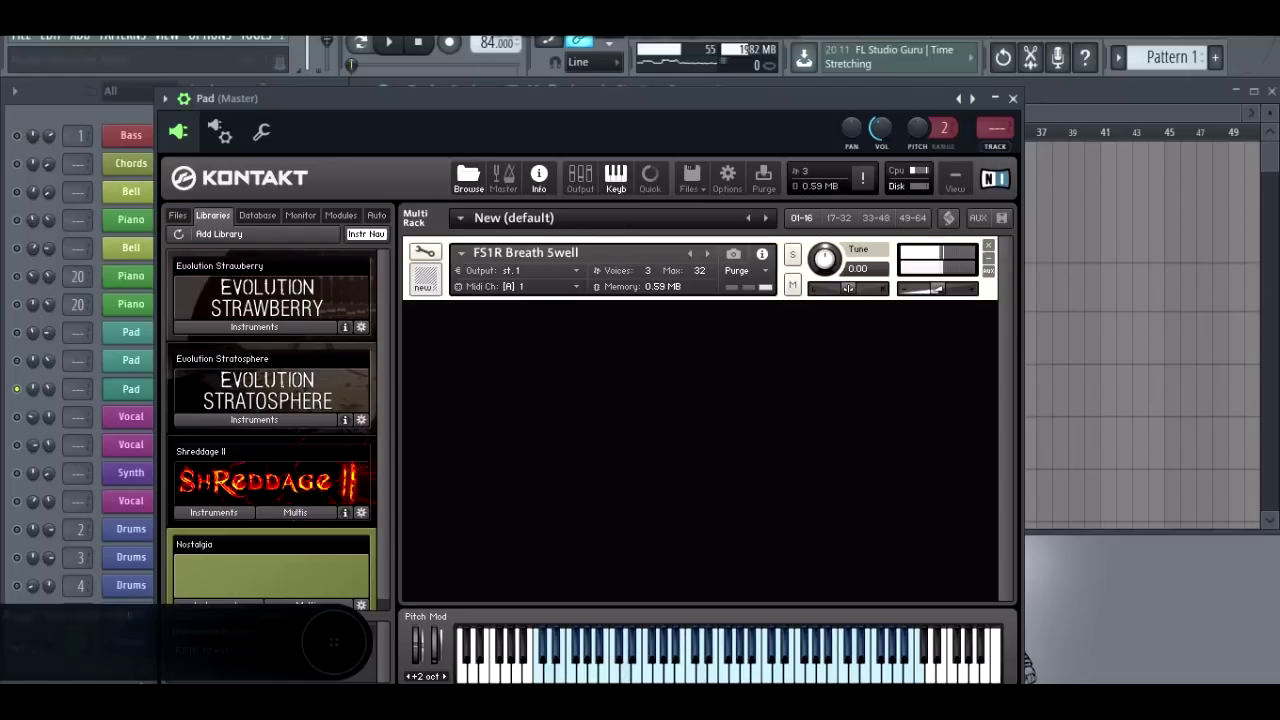
{"action": "key", "text": "Escape"}
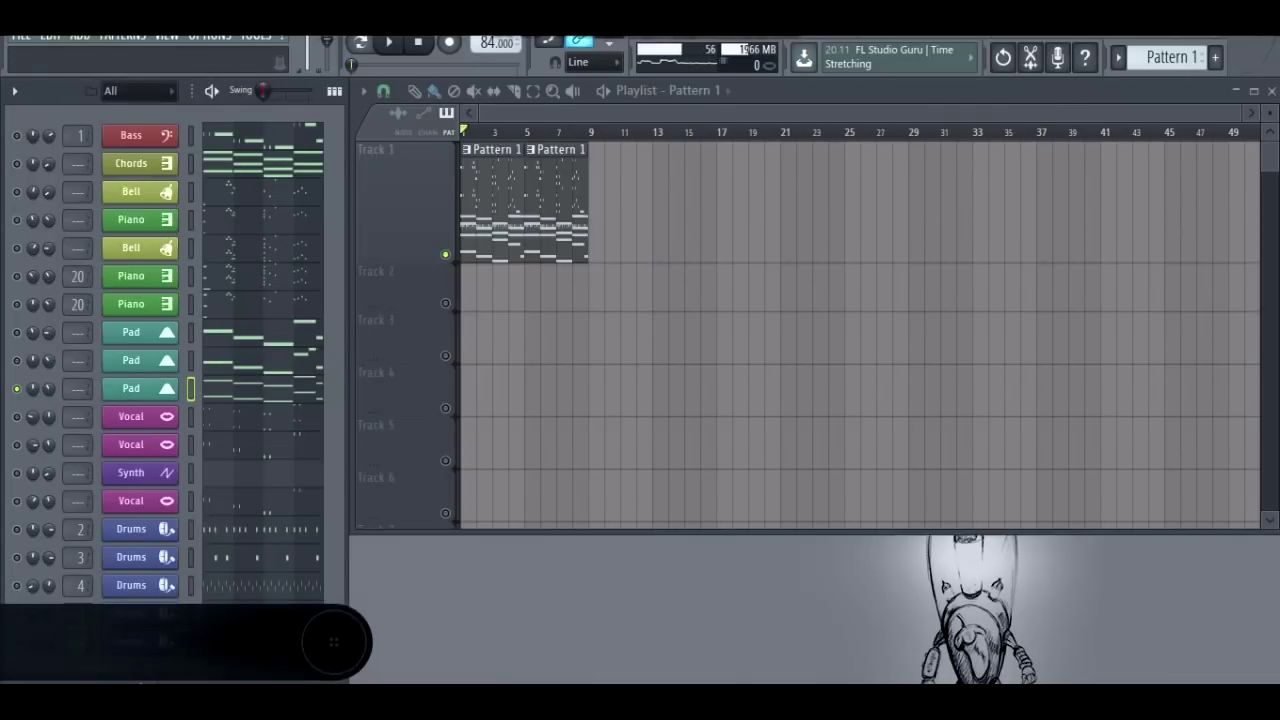
Solo the first Vocal channel, play it and view its Kontakt instrument
{"action": "key", "text": "space"}
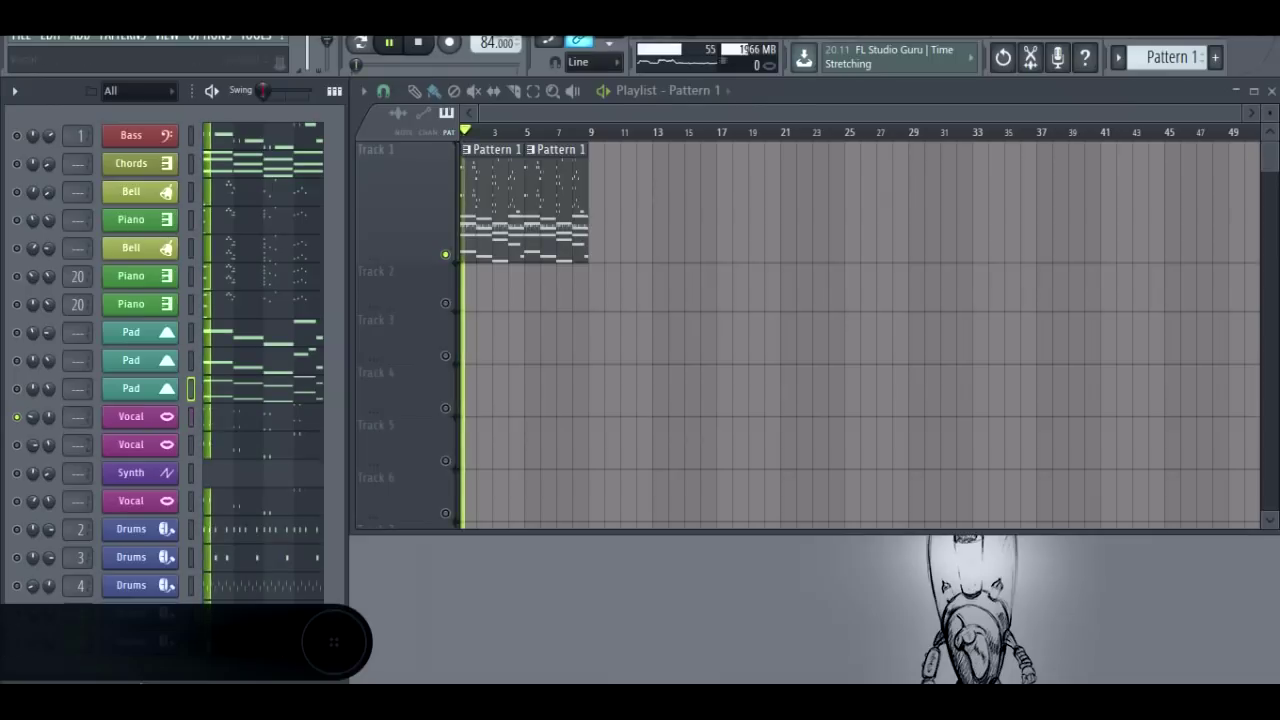
{"action": "left_click", "coordinate": [131, 417]}
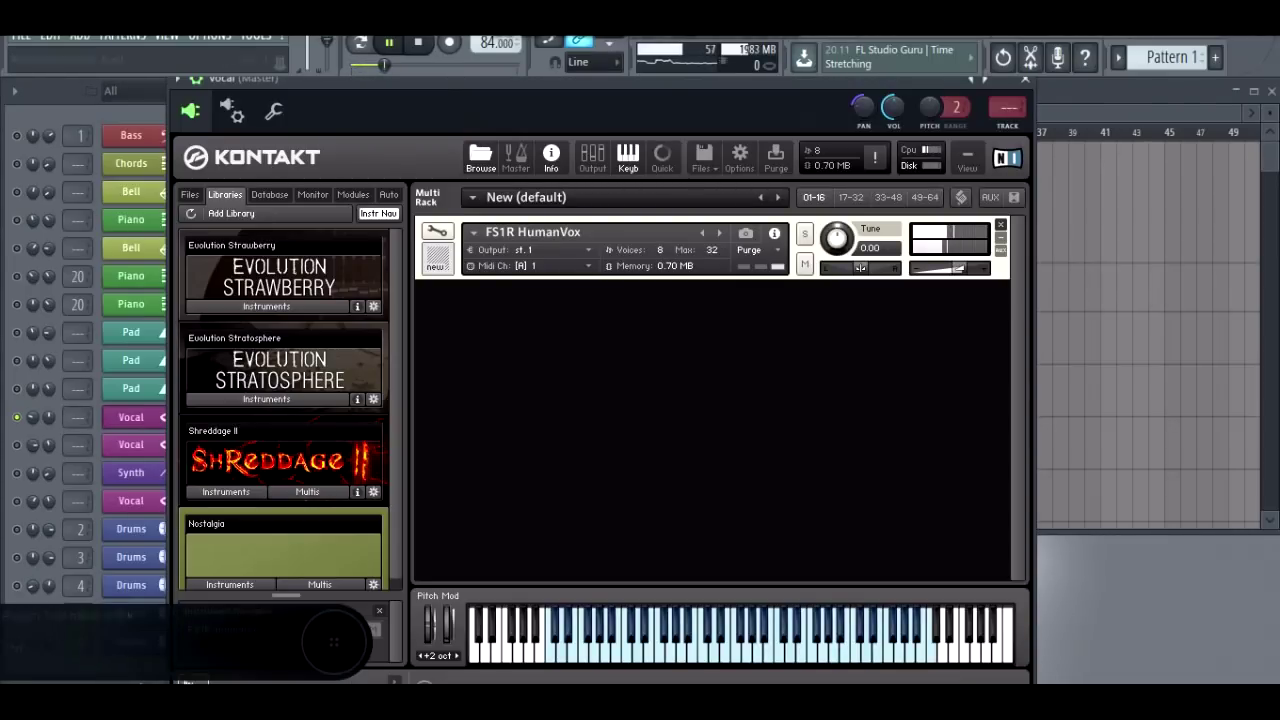
{"action": "left_click", "coordinate": [1025, 81]}
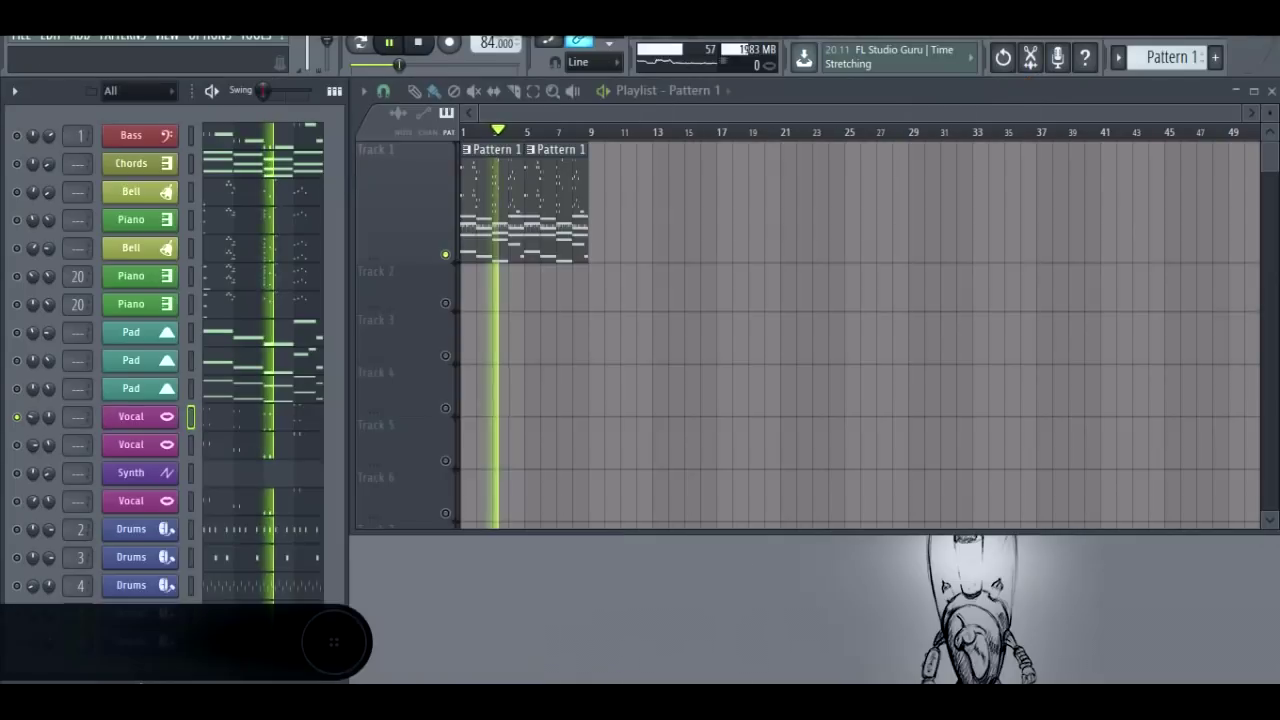
Examine the first Vocal channel's notes in the piano roll and stop playback
{"action": "left_click", "coordinate": [290, 417]}
{"action": "scroll", "coordinate": [655, 152], "scroll_direction": "down", "scroll_amount": 5}
{"action": "scroll", "coordinate": [770, 251], "scroll_direction": "down", "scroll_amount": 3}
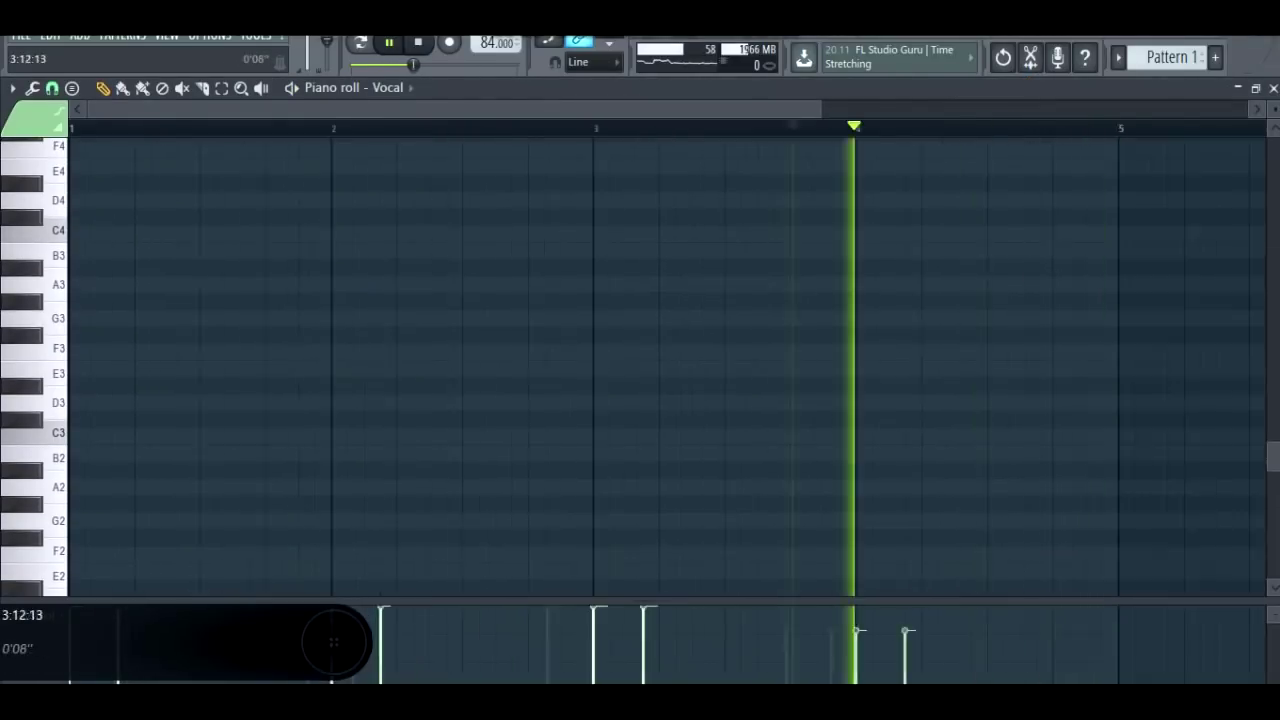
{"action": "scroll", "coordinate": [770, 251], "scroll_direction": "up", "scroll_amount": 6}
{"action": "key", "text": "space"}
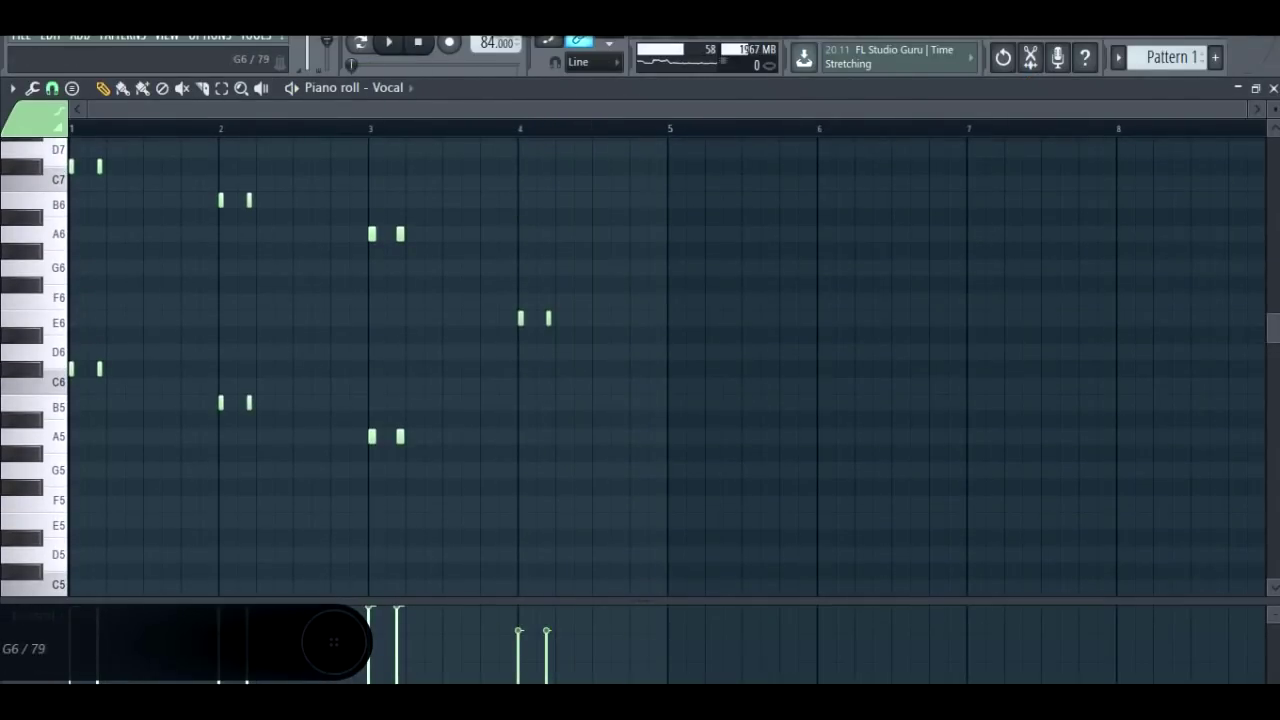
{"action": "mouse_move", "coordinate": [50, 298]}
{"action": "left_mouse_down"}
{"action": "mouse_move", "coordinate": [50, 352]}
{"action": "mouse_move", "coordinate": [50, 298]}
{"action": "left_mouse_up"}
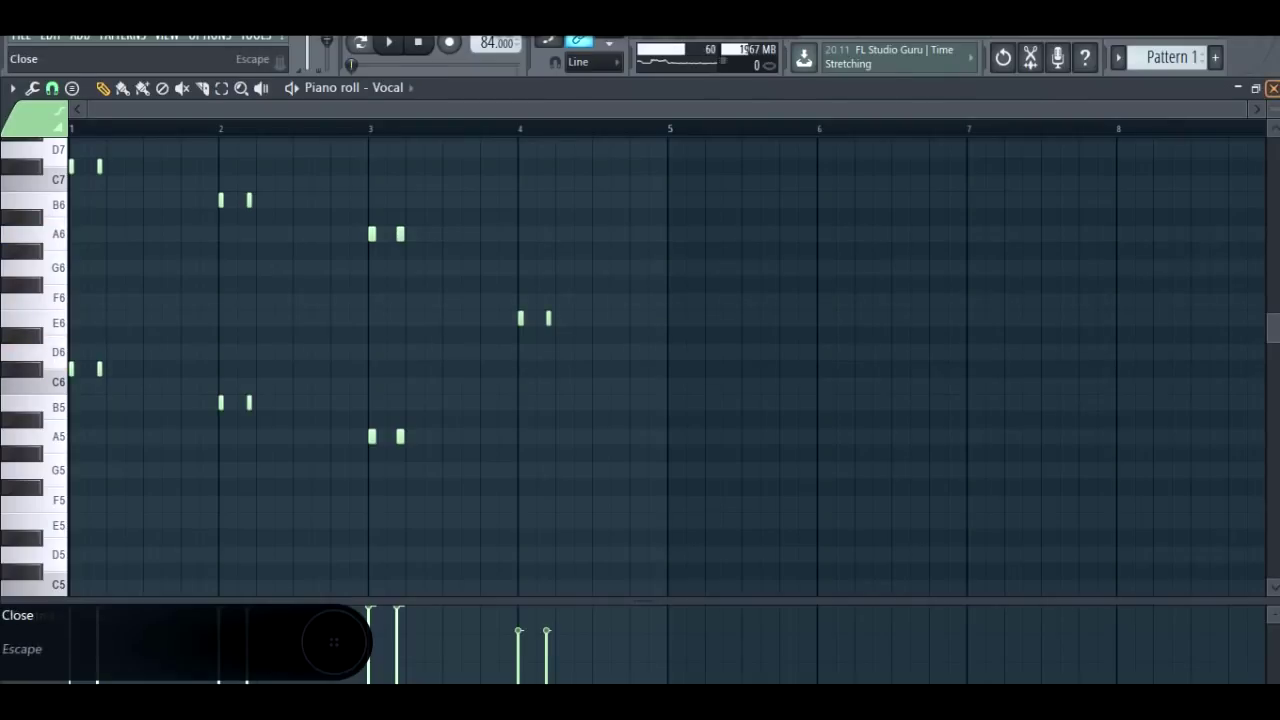
{"action": "left_click", "coordinate": [1273, 88]}
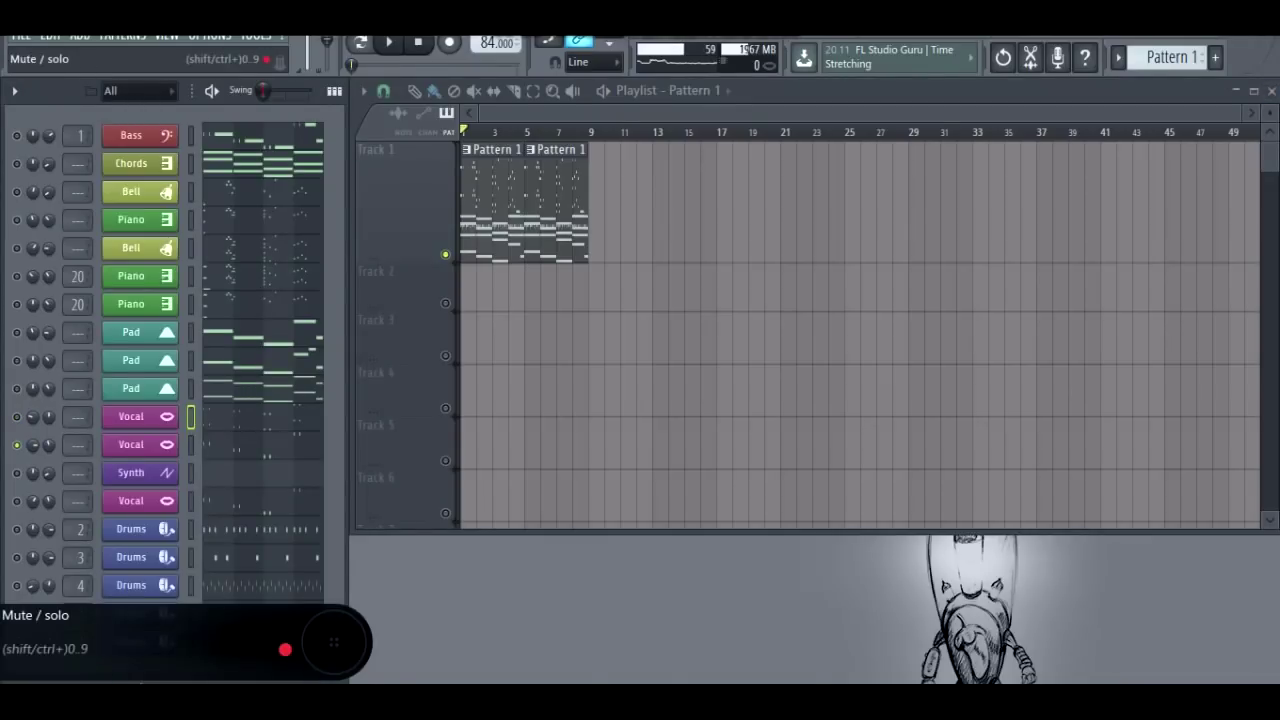
Play the soloed second Vocal channel and view its PPG Wave 3.V instrument
{"action": "key", "text": "space"}
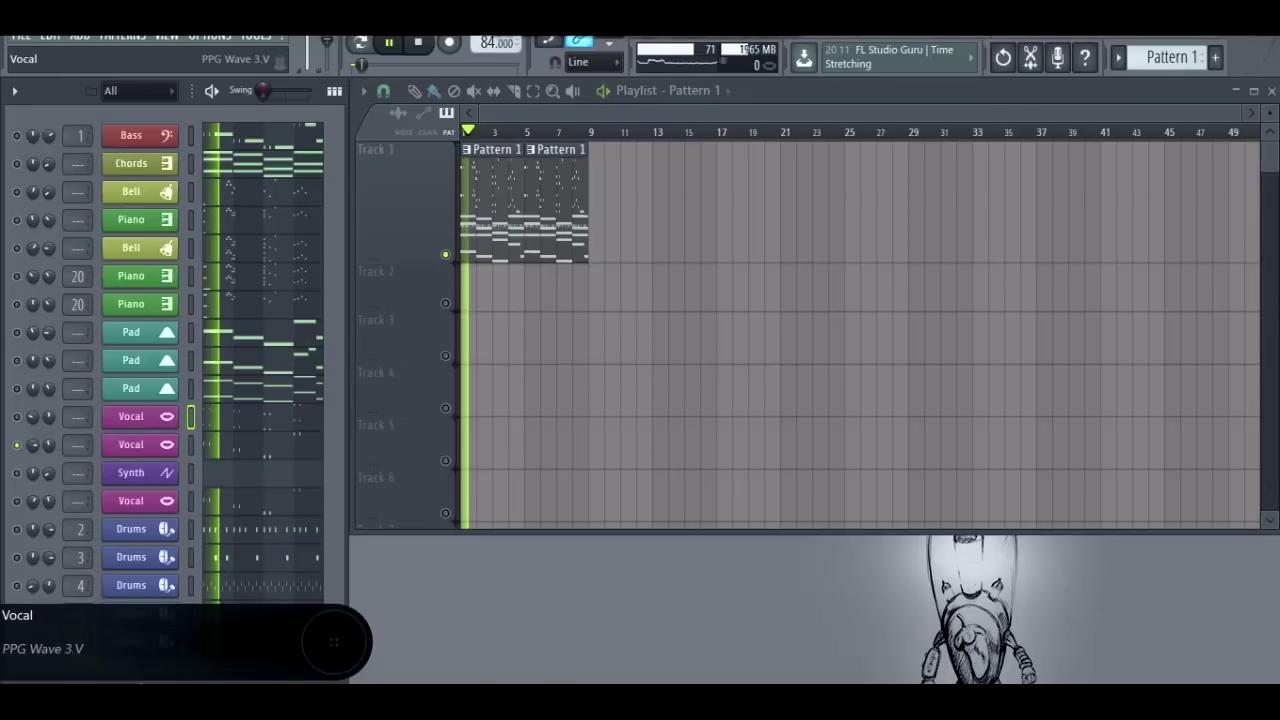
{"action": "left_click", "coordinate": [131, 445]}
{"action": "left_click_drag", "start_coordinate": [300, 360], "coordinate": [352, 141]}
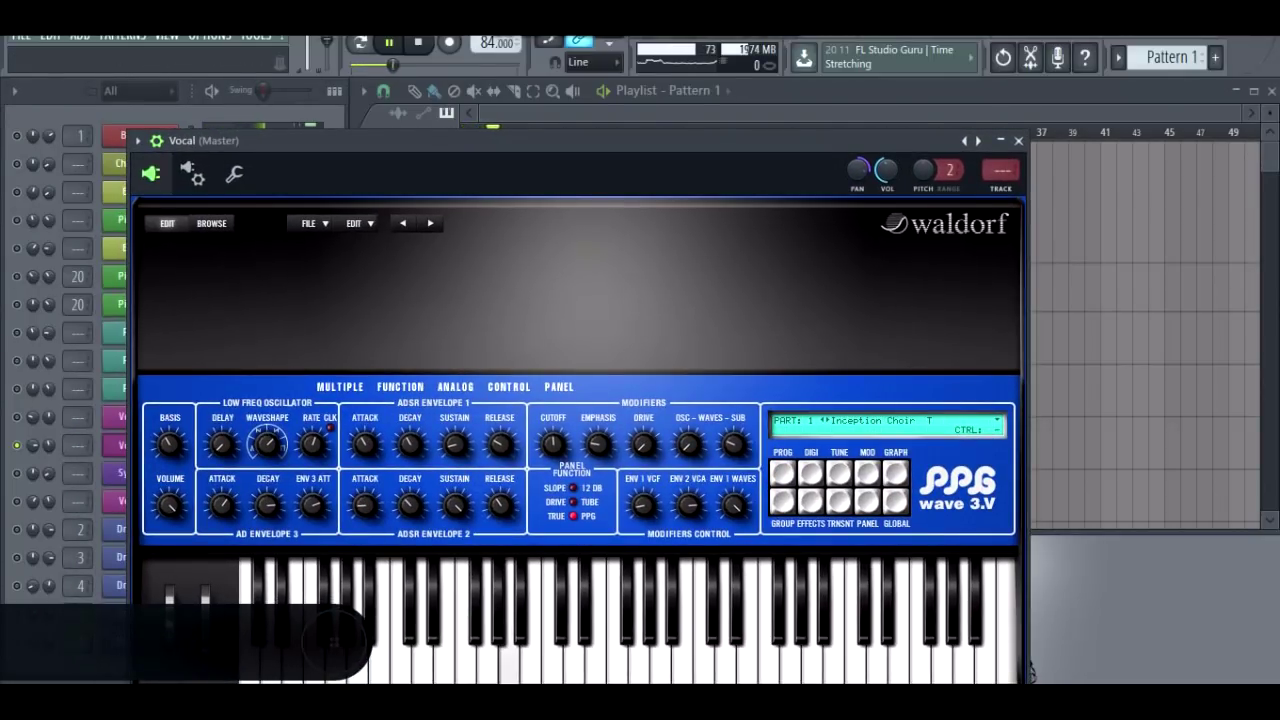
{"action": "left_click", "coordinate": [1018, 140]}
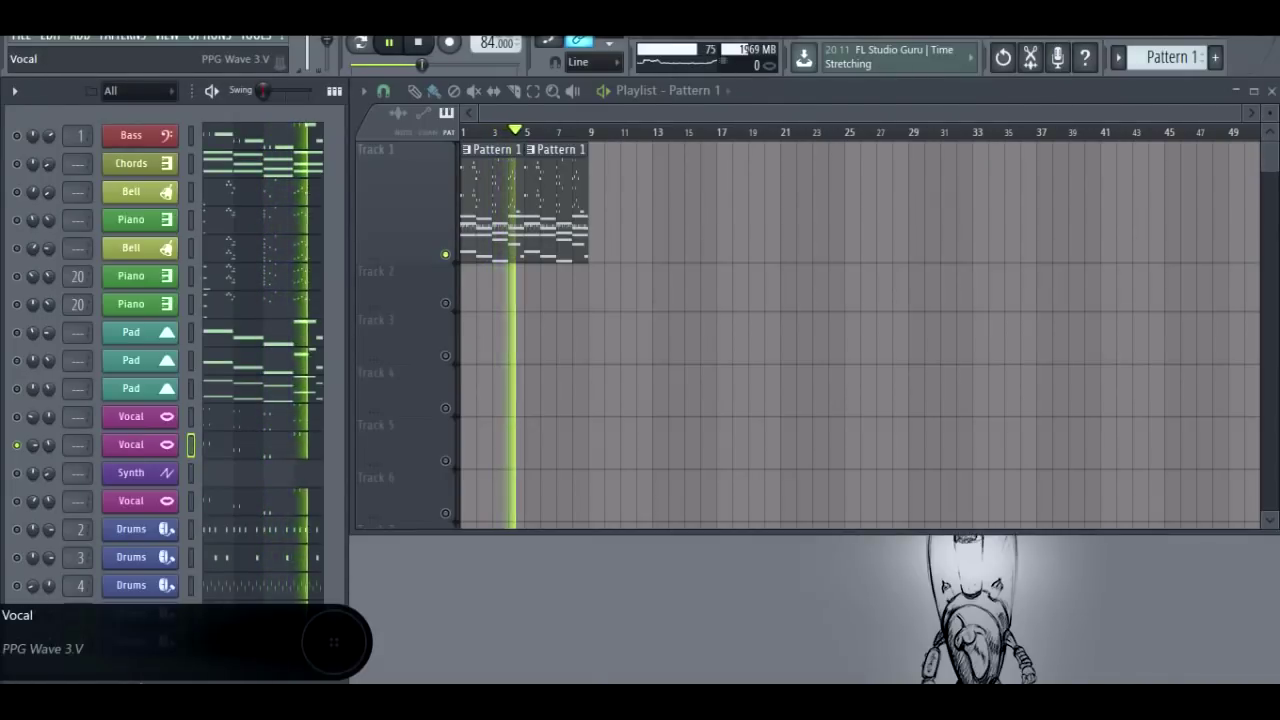
Stop playback and reopen the second Vocal channel's PPG Wave 3.V with its whole window in sight
{"action": "key", "text": "space"}
{"action": "left_click", "coordinate": [131, 445]}
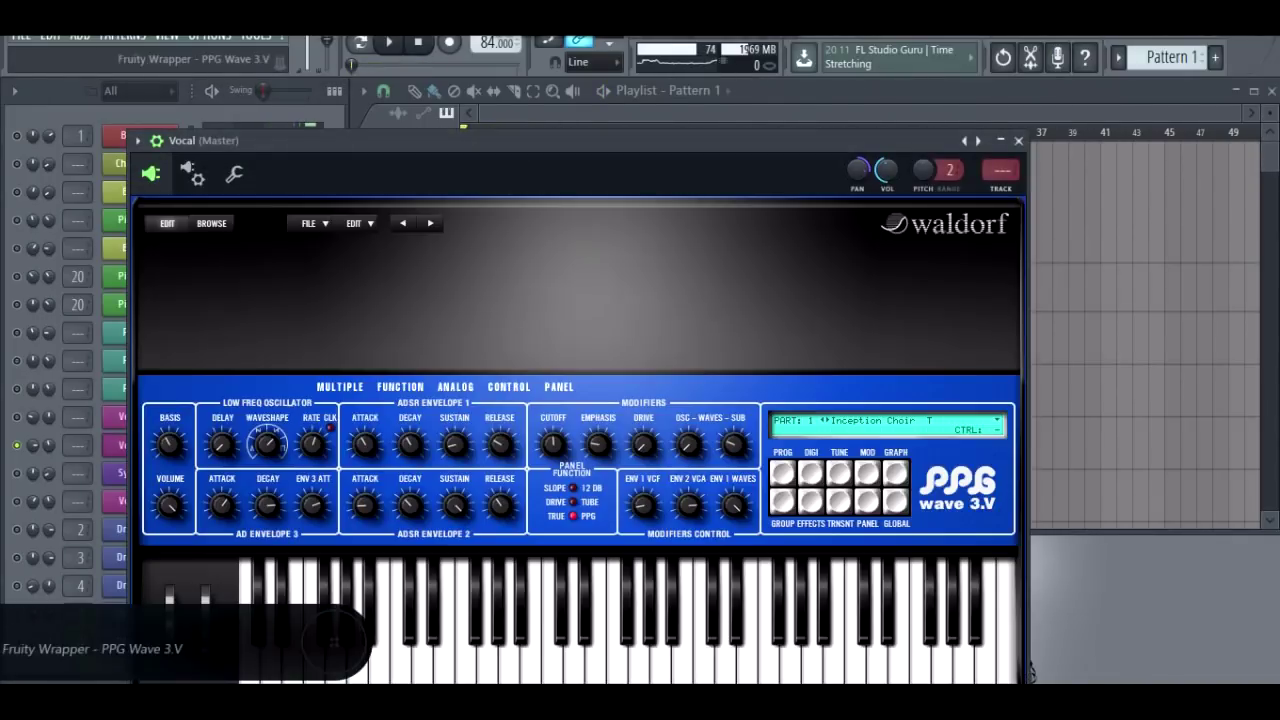
{"action": "left_click_drag", "start_coordinate": [340, 141], "coordinate": [359, 89]}
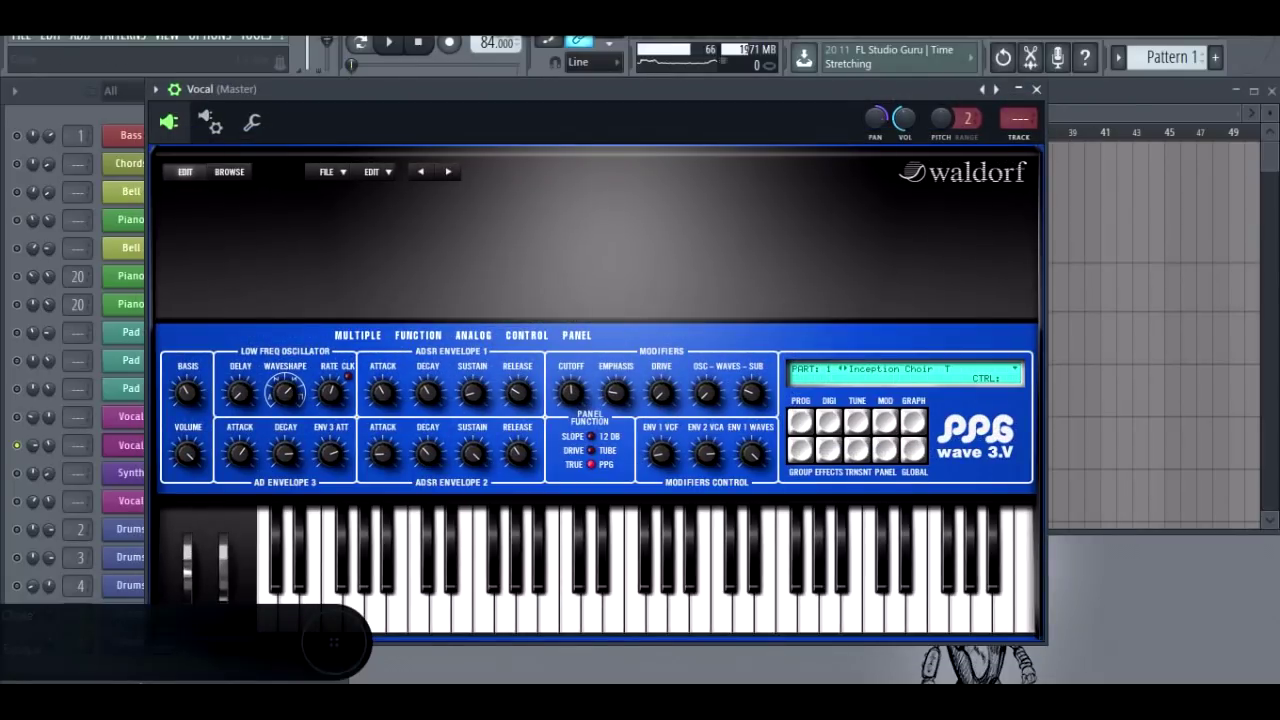
{"action": "left_click", "coordinate": [1037, 89]}
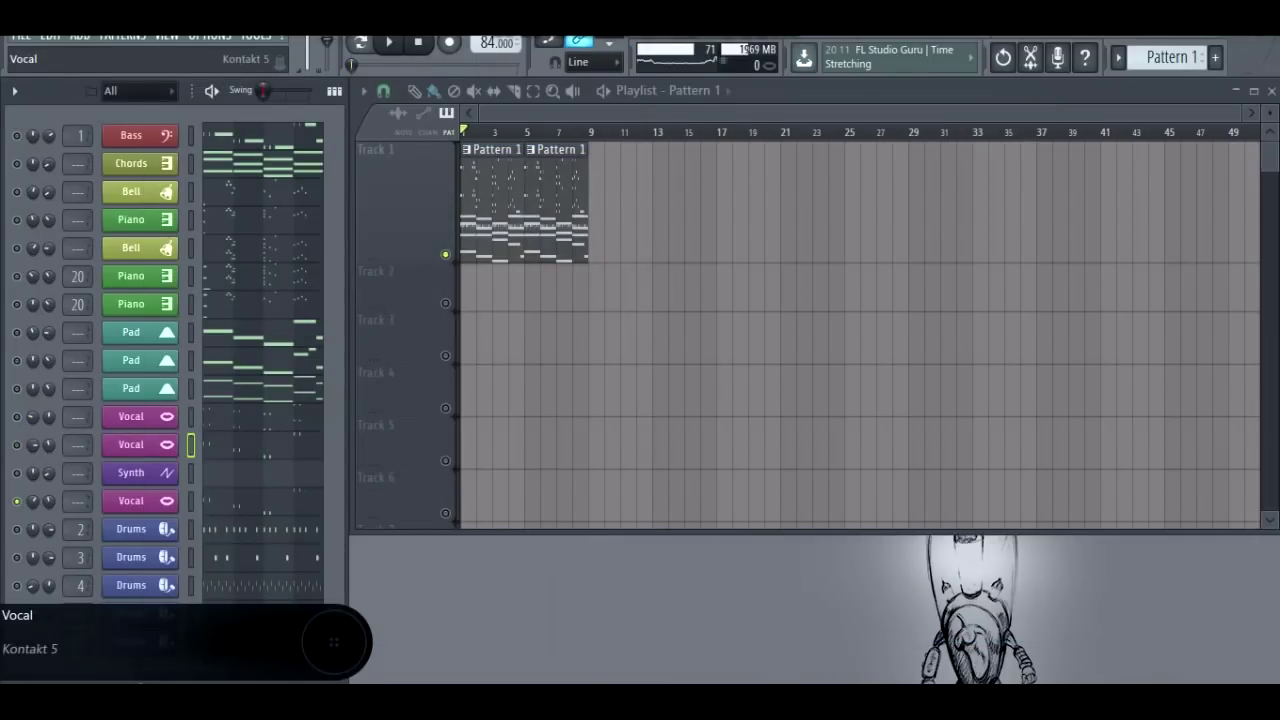
Look over the soloed last Vocal channel's Kontakt instrument with the whole window in sight
{"action": "left_click", "coordinate": [131, 501]}
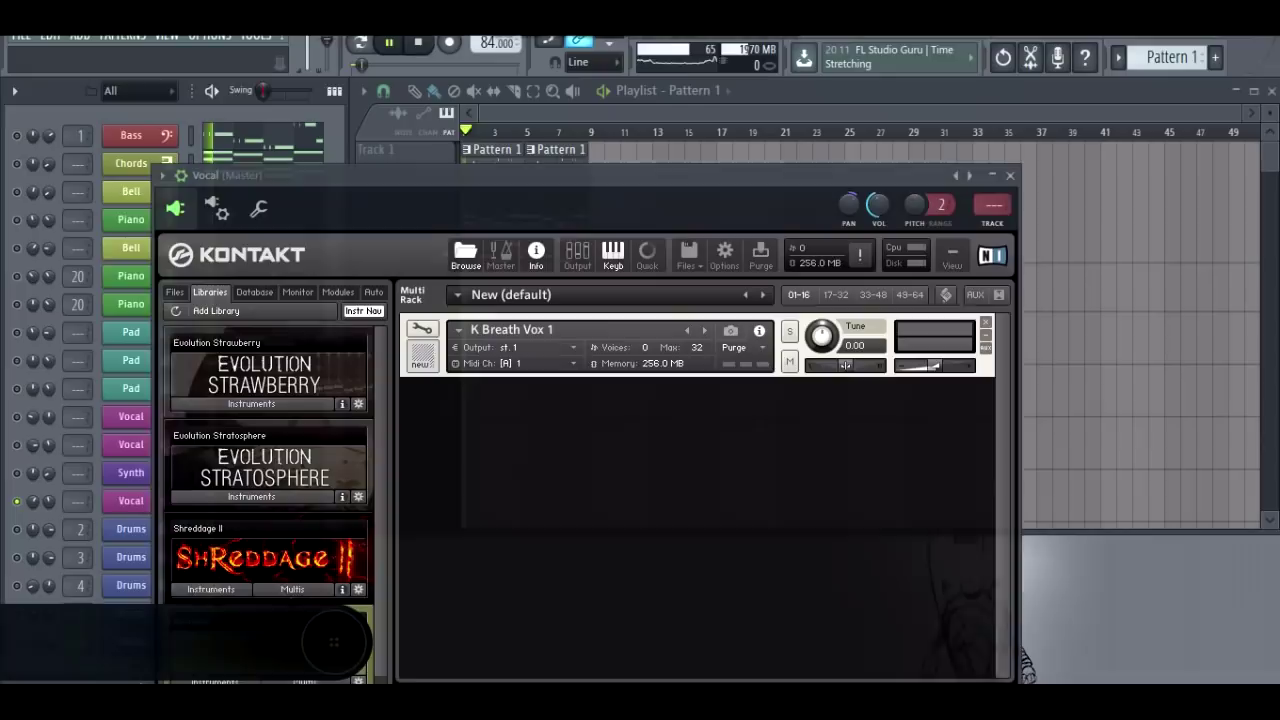
{"action": "left_click_drag", "start_coordinate": [480, 175], "coordinate": [517, 89]}
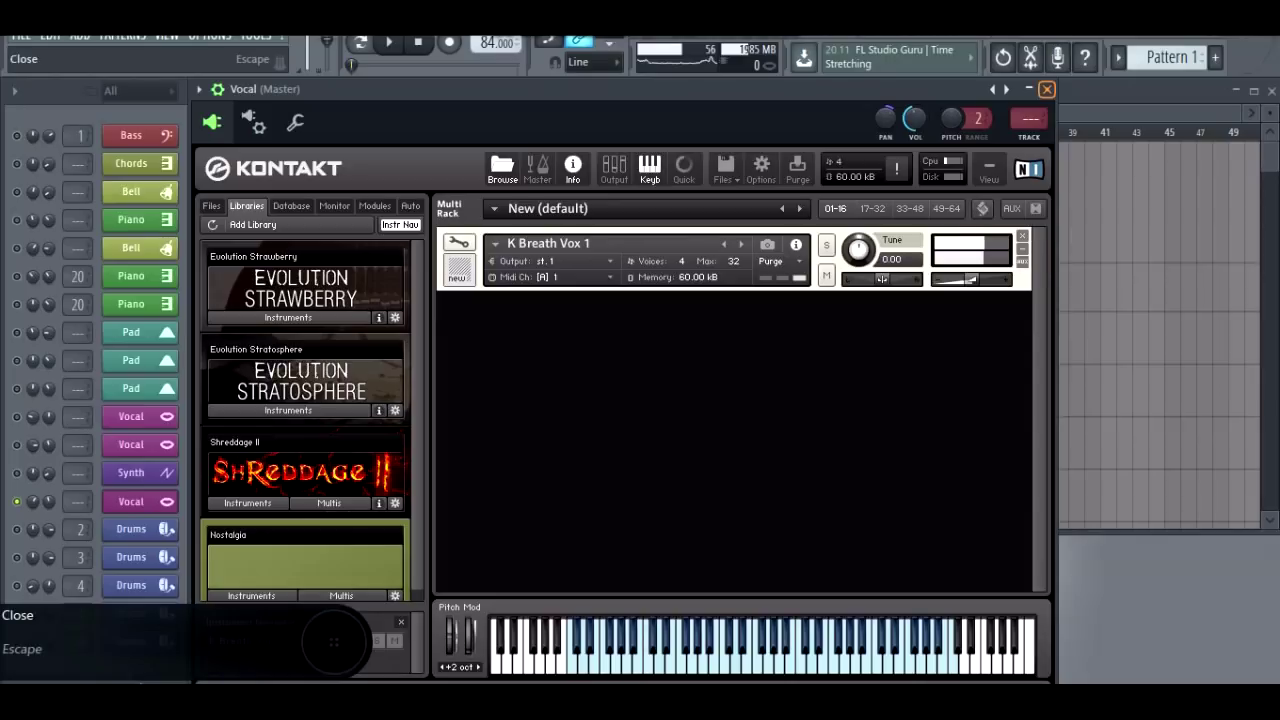
{"action": "left_click", "coordinate": [1046, 89]}
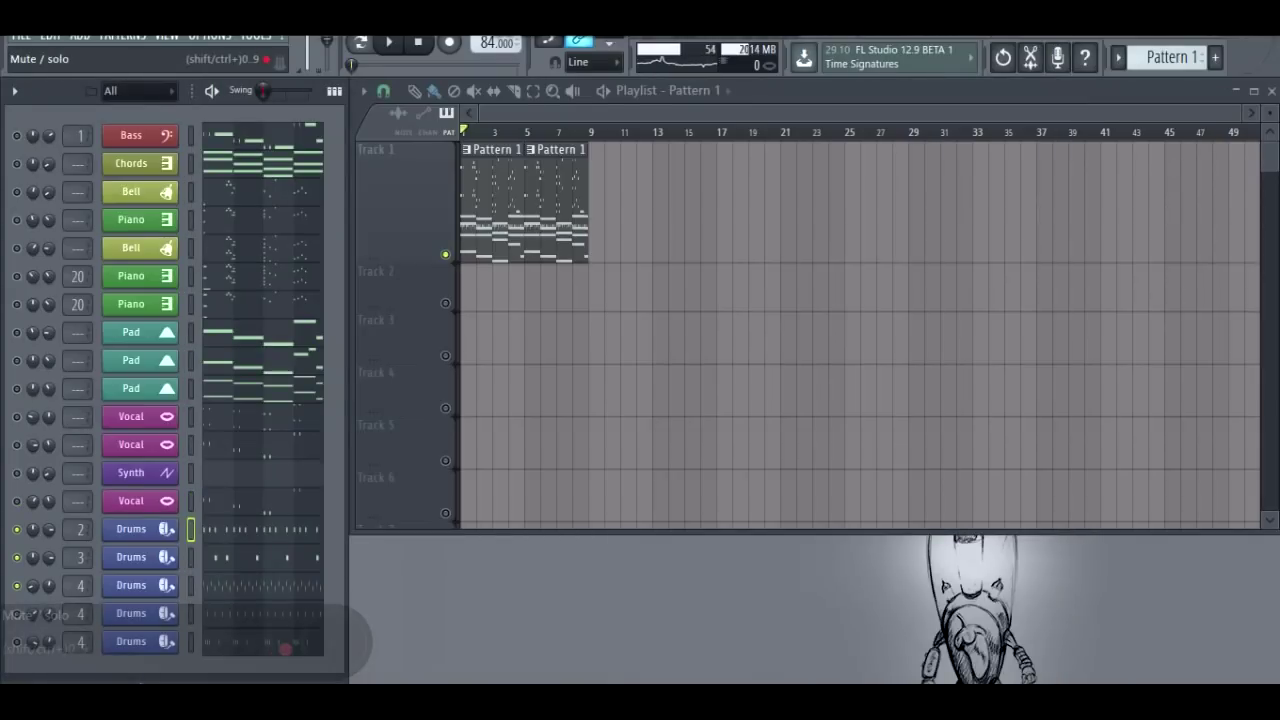
Play the soloed Drums channels together in Pattern 1 and stop playback
{"action": "key", "text": "space"}
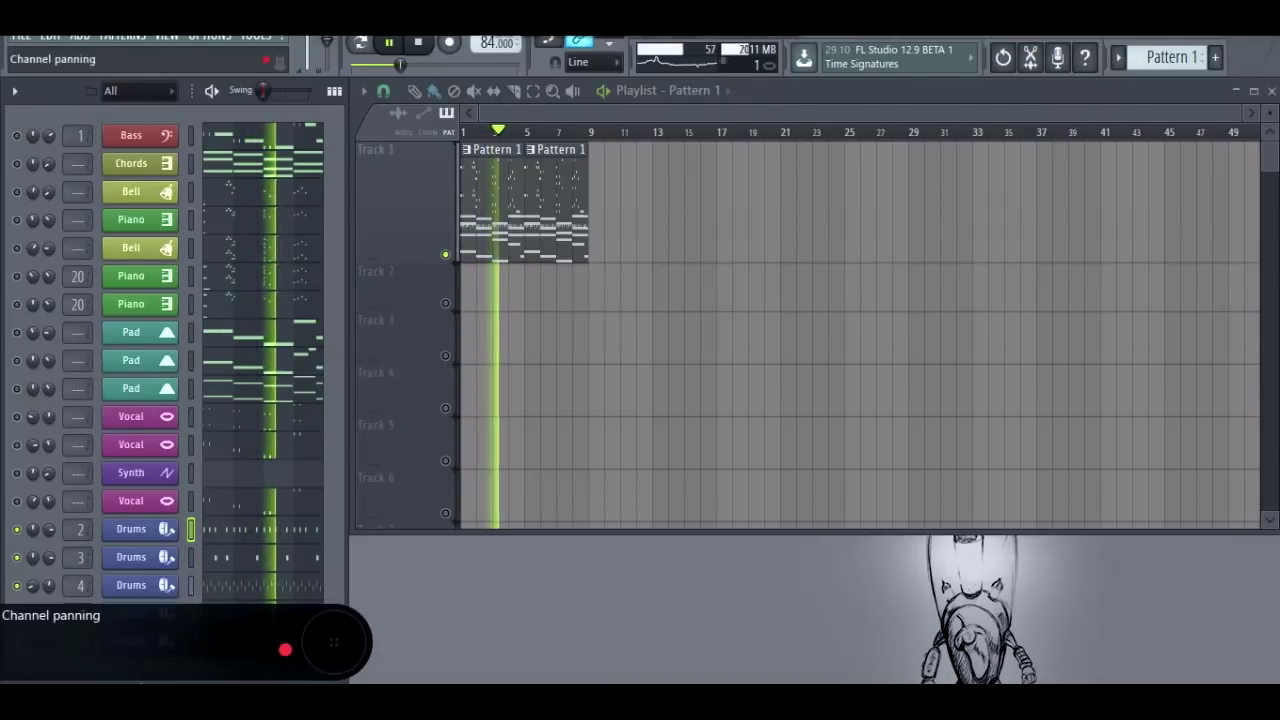
{"action": "key", "text": "space"}
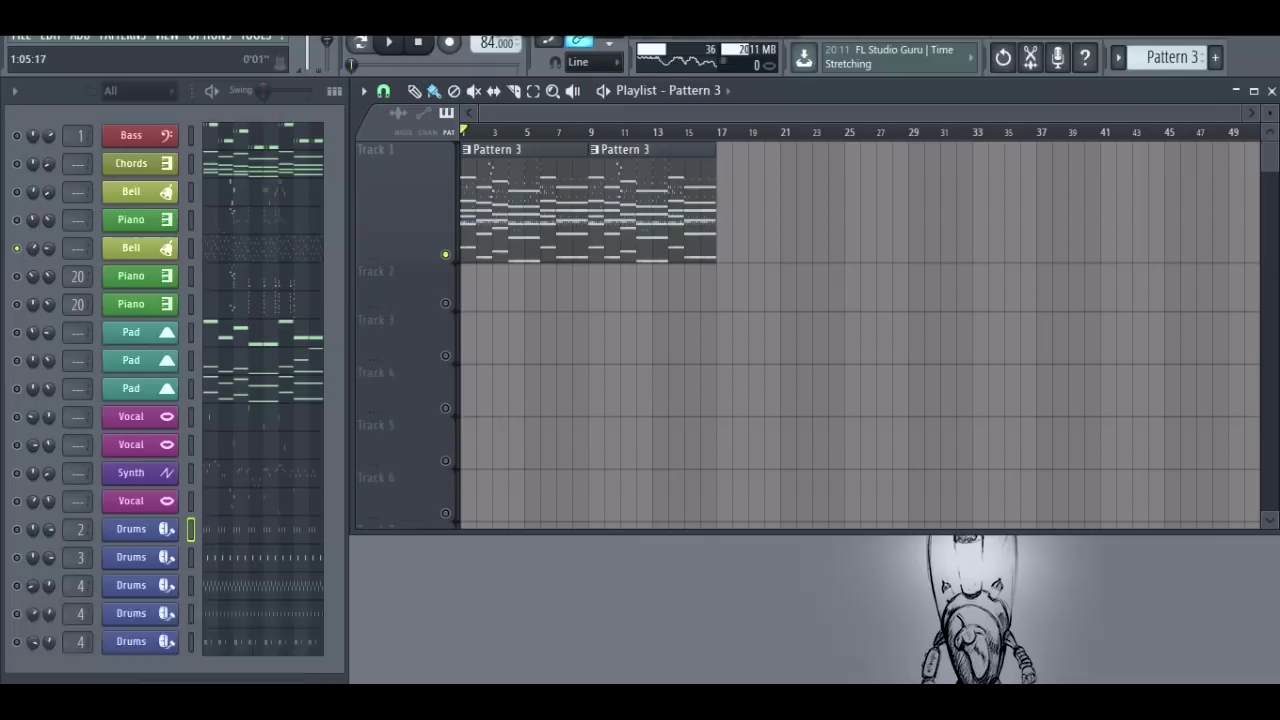
Play the soloed second Bell channel in Pattern 3 with a closer view of the playlist clips
{"action": "key", "text": "space"}
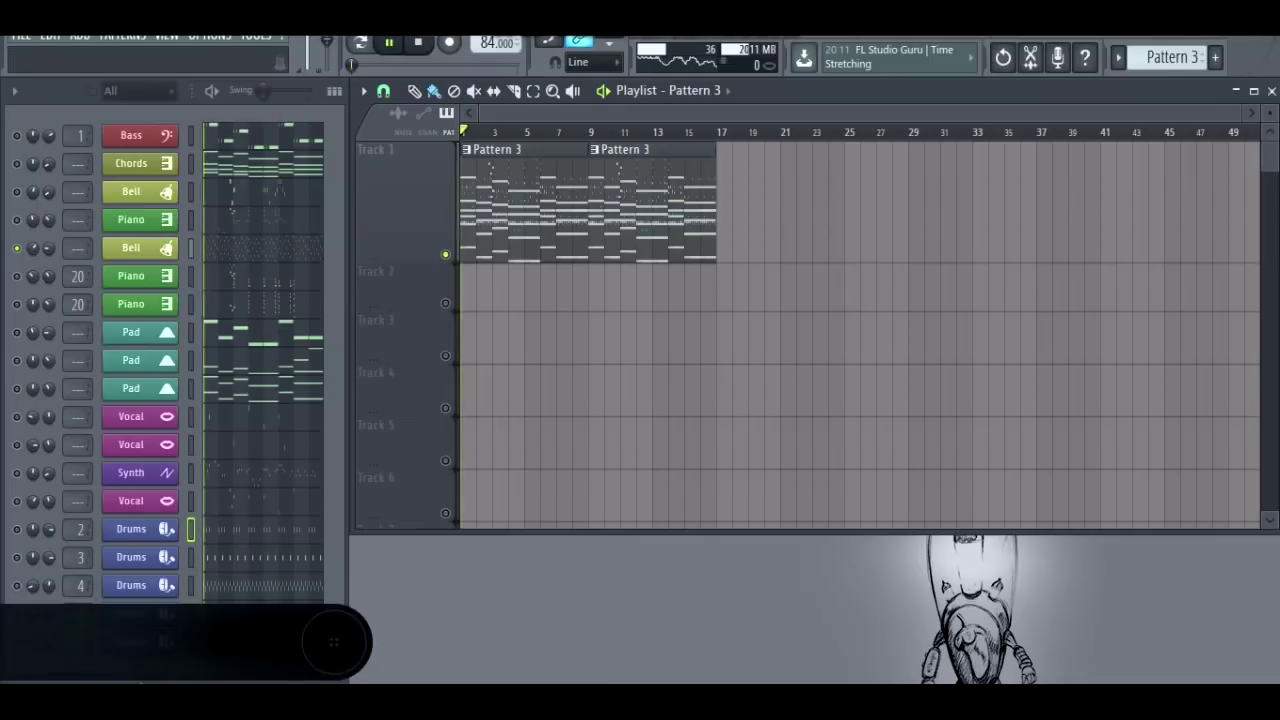
{"action": "scroll", "coordinate": [468, 335], "scroll_direction": "up", "scroll_amount": 2}
{"action": "scroll", "coordinate": [518, 335], "scroll_direction": "down", "scroll_amount": 1}
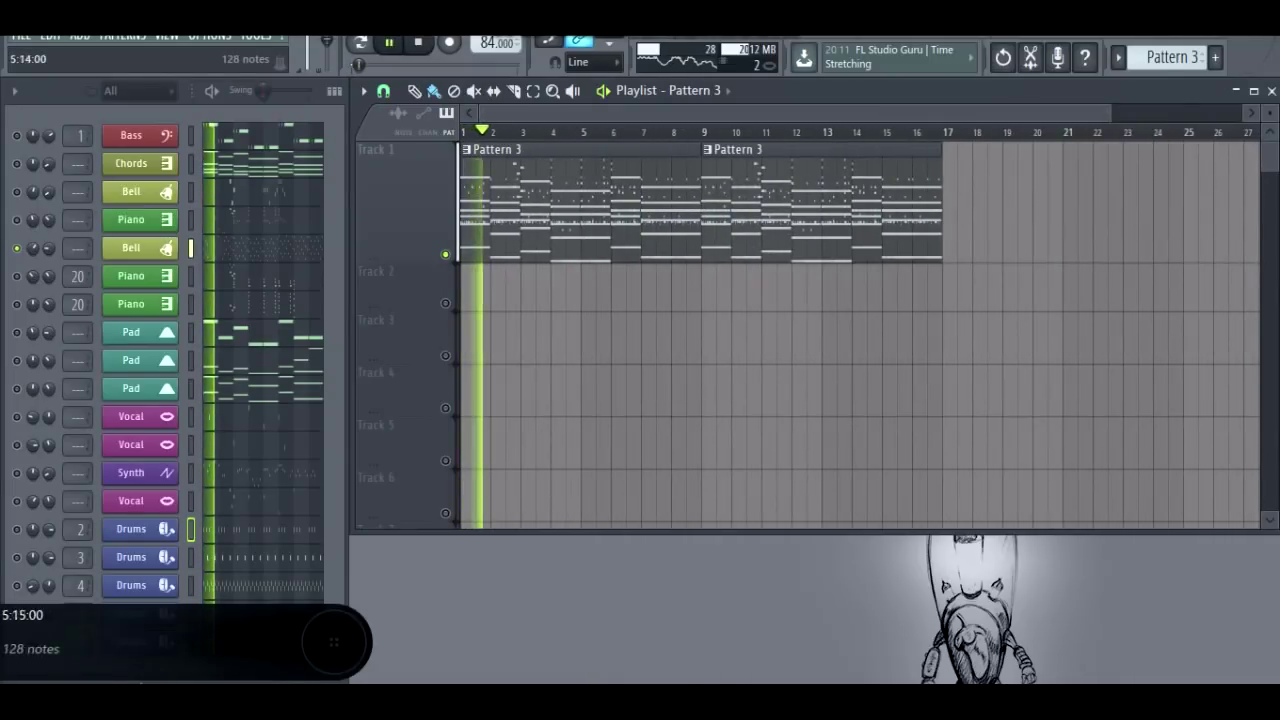
Examine the soloed second Bell channel's notes across Pattern 3 in the piano roll and close it
{"action": "left_click", "coordinate": [276, 248]}
{"action": "scroll", "coordinate": [406, 128], "scroll_direction": "down", "scroll_amount": 3}
{"action": "scroll", "coordinate": [475, 180], "scroll_direction": "down", "scroll_amount": 4}
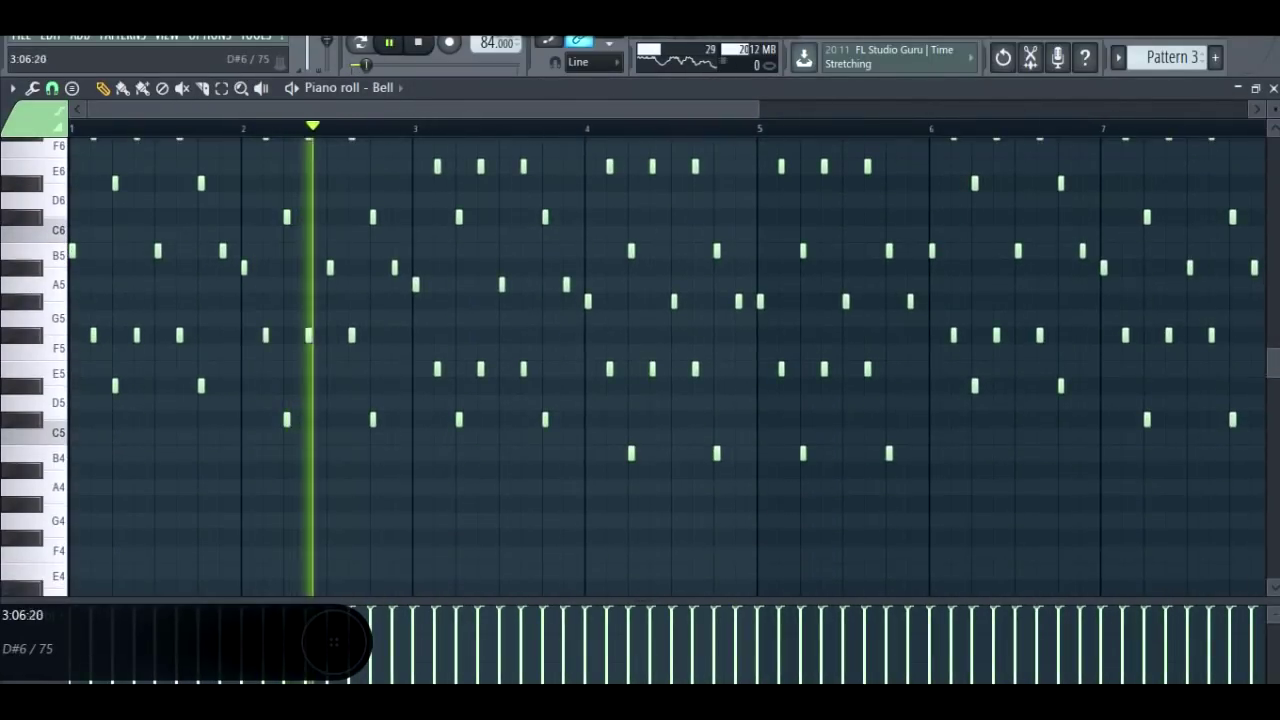
{"action": "scroll", "coordinate": [484, 165], "scroll_direction": "up", "scroll_amount": 3}
{"action": "scroll", "coordinate": [480, 128], "scroll_direction": "down", "scroll_amount": 2}
{"action": "scroll", "coordinate": [505, 190], "scroll_direction": "up", "scroll_amount": 3}
{"action": "scroll", "coordinate": [660, 360], "scroll_direction": "down", "scroll_amount": 3}
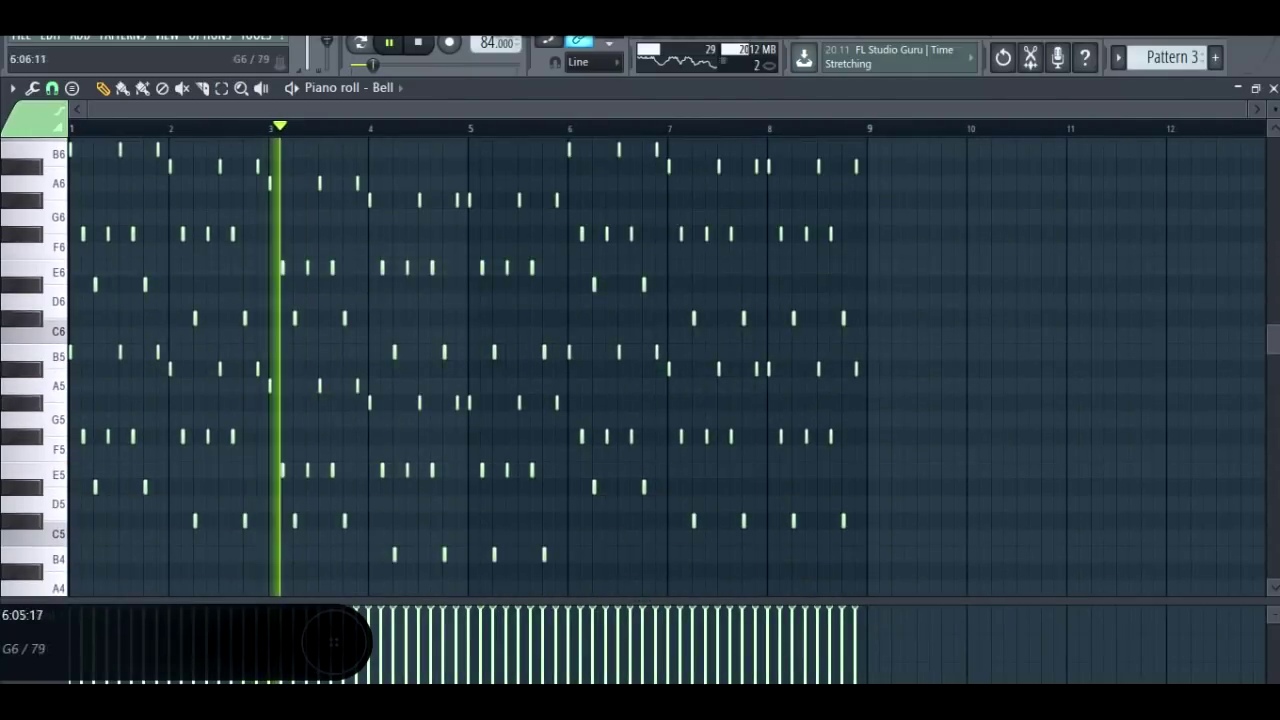
{"action": "left_click", "coordinate": [1272, 88]}
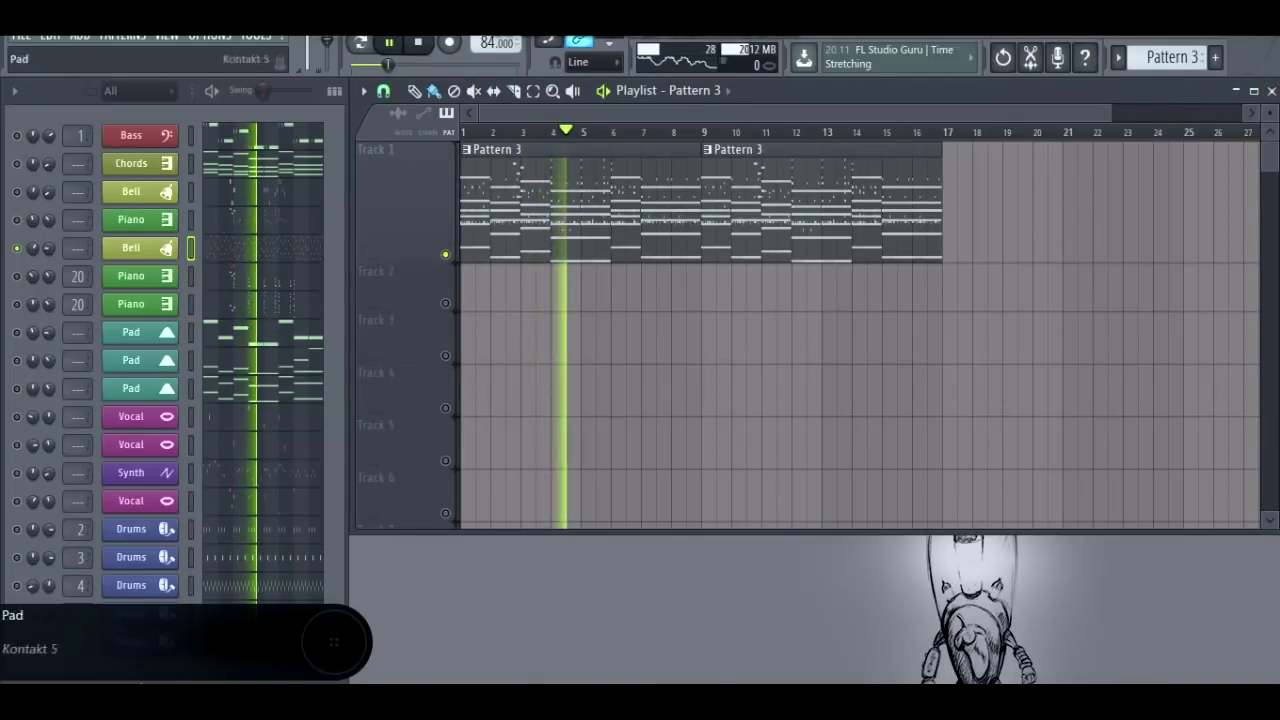
Unmute the Synth channel alongside the second Bell, look over its Pattern 3 notes in the piano roll, and stop playback
{"action": "left_click", "coordinate": [17, 473]}
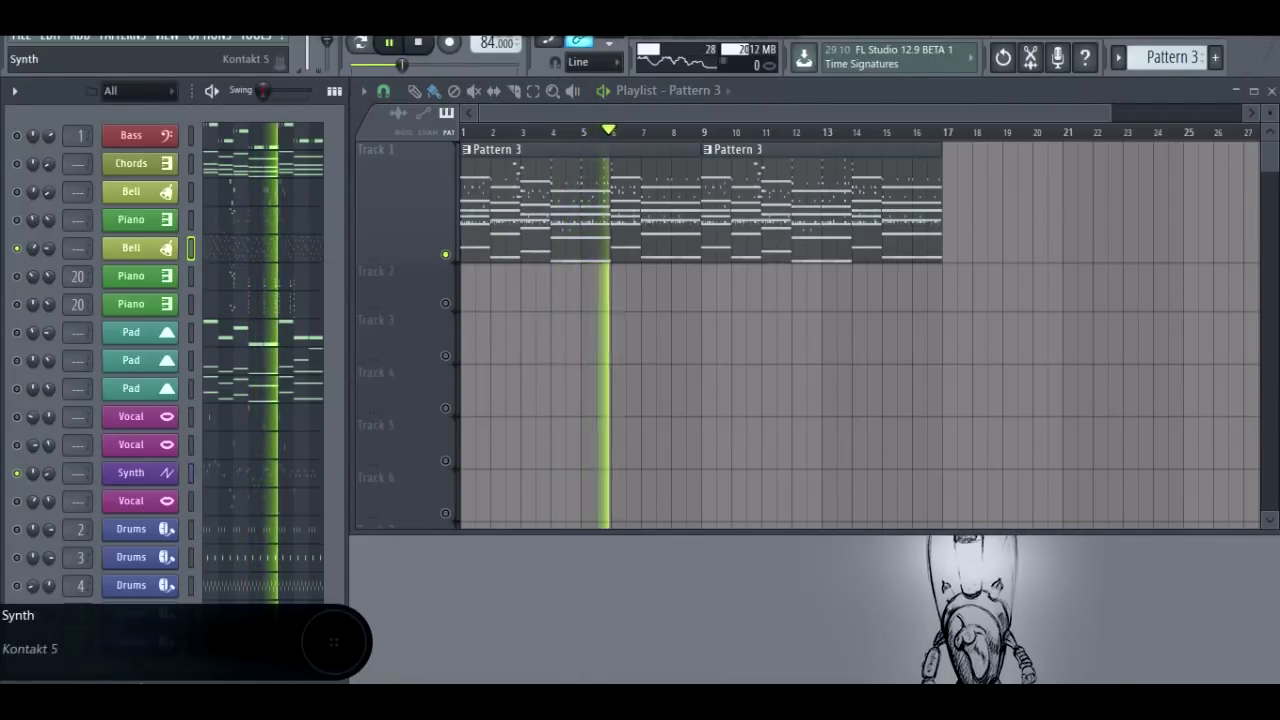
{"action": "left_click", "coordinate": [232, 473]}
{"action": "scroll", "coordinate": [540, 128], "scroll_direction": "down", "scroll_amount": 3}
{"action": "scroll", "coordinate": [640, 360], "scroll_direction": "down", "scroll_amount": 1, "text": "ctrl"}
{"action": "scroll", "coordinate": [640, 360], "scroll_direction": "down", "scroll_amount": 5}
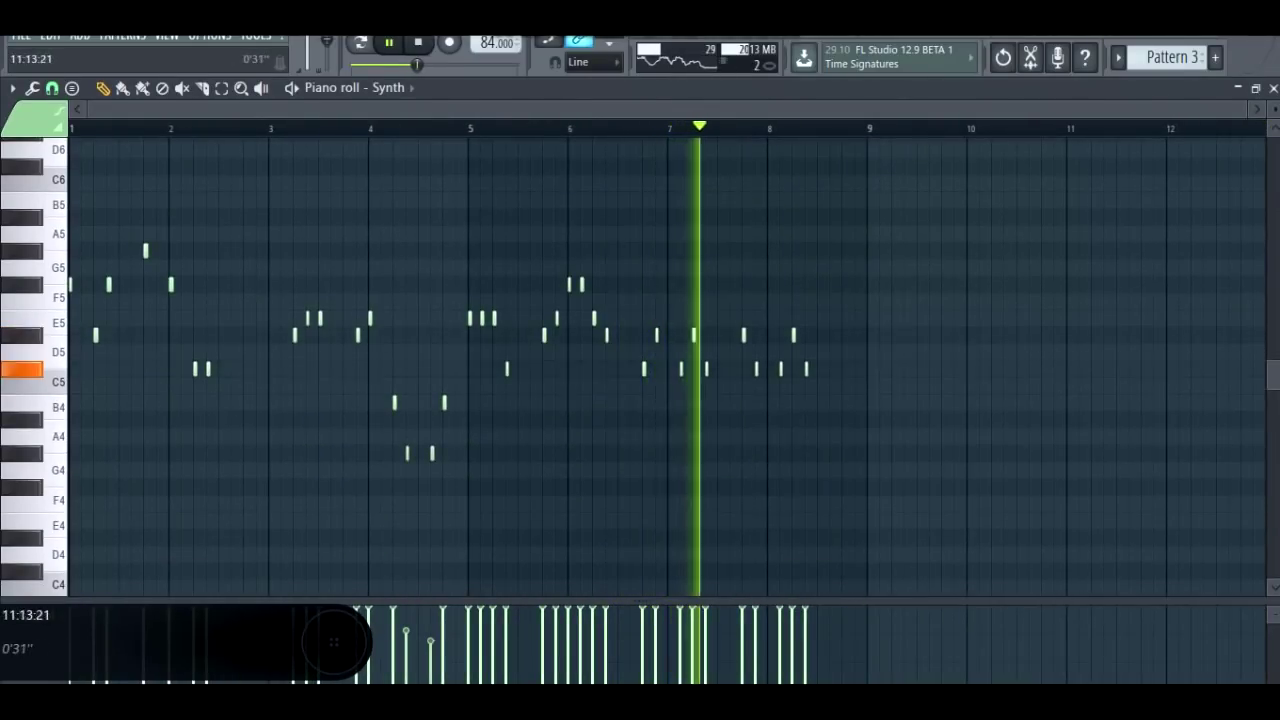
{"action": "key", "text": "F7"}
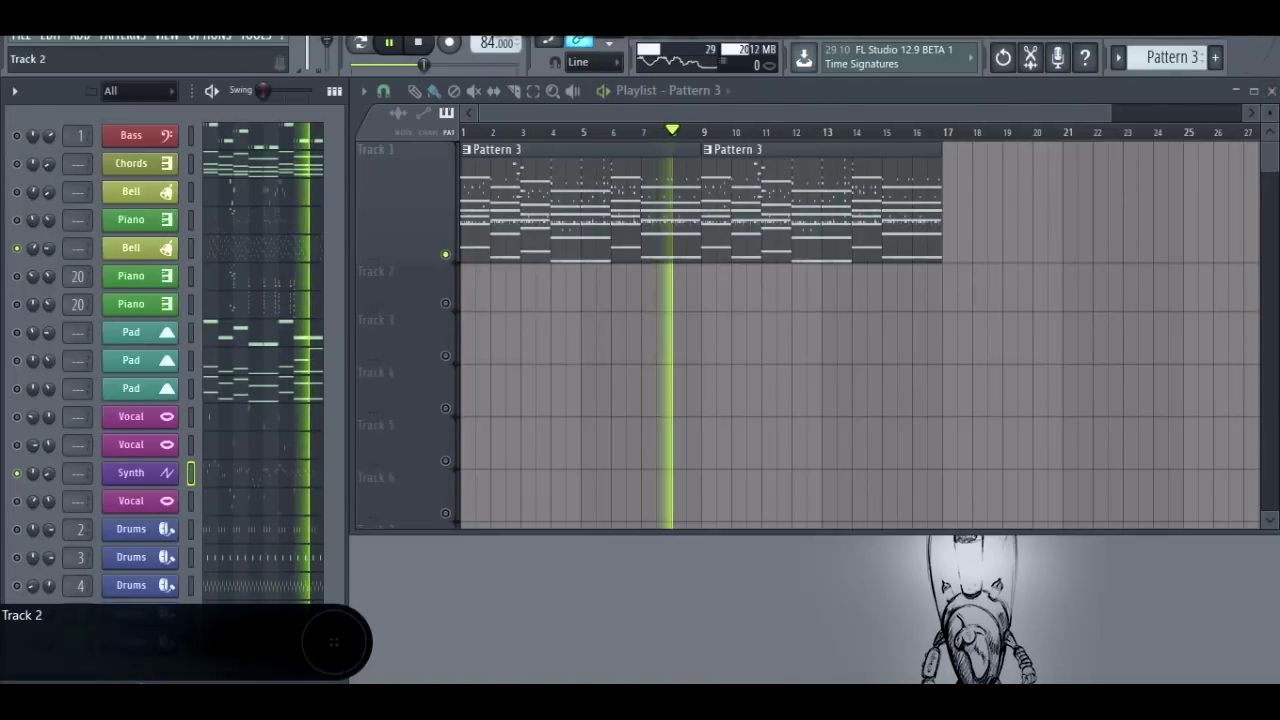
{"action": "key", "text": "space"}
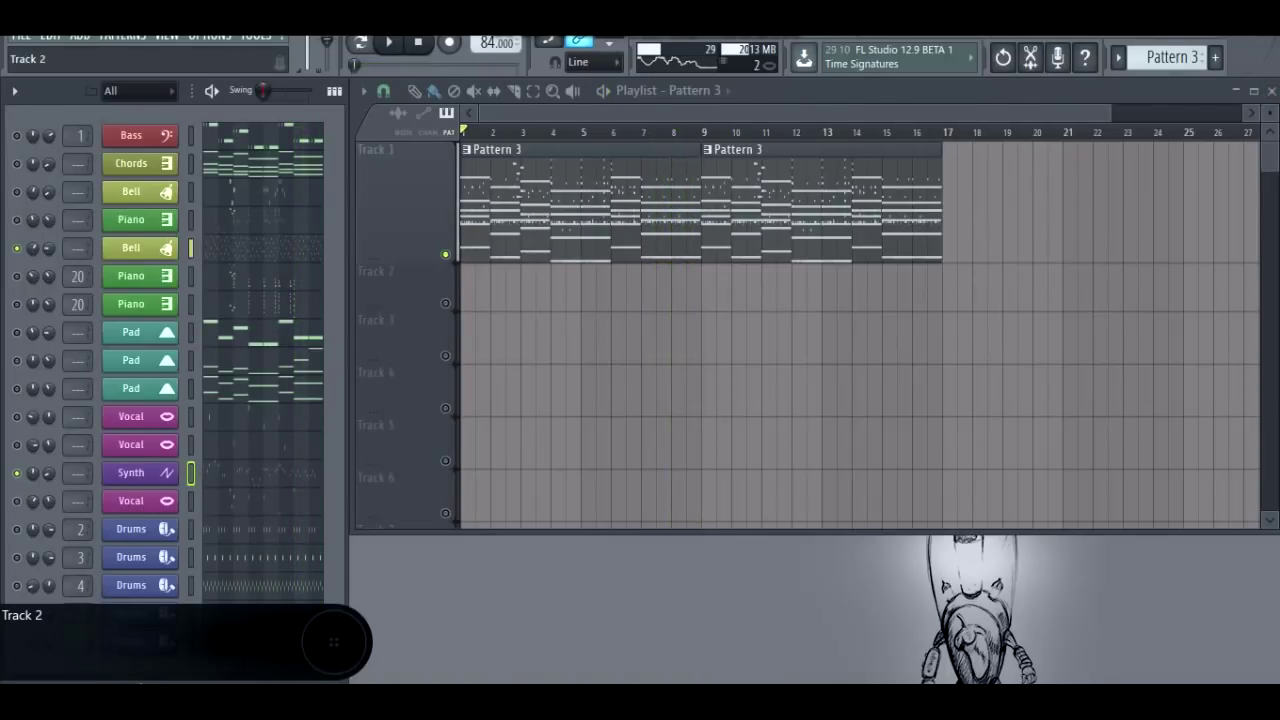
Fill Track 1 of the playlist with two Pattern 1 clips from bar 1 and two Pattern 3 clips from bar 9
{"action": "scroll", "coordinate": [1168, 58], "scroll_direction": "up", "scroll_amount": 2}
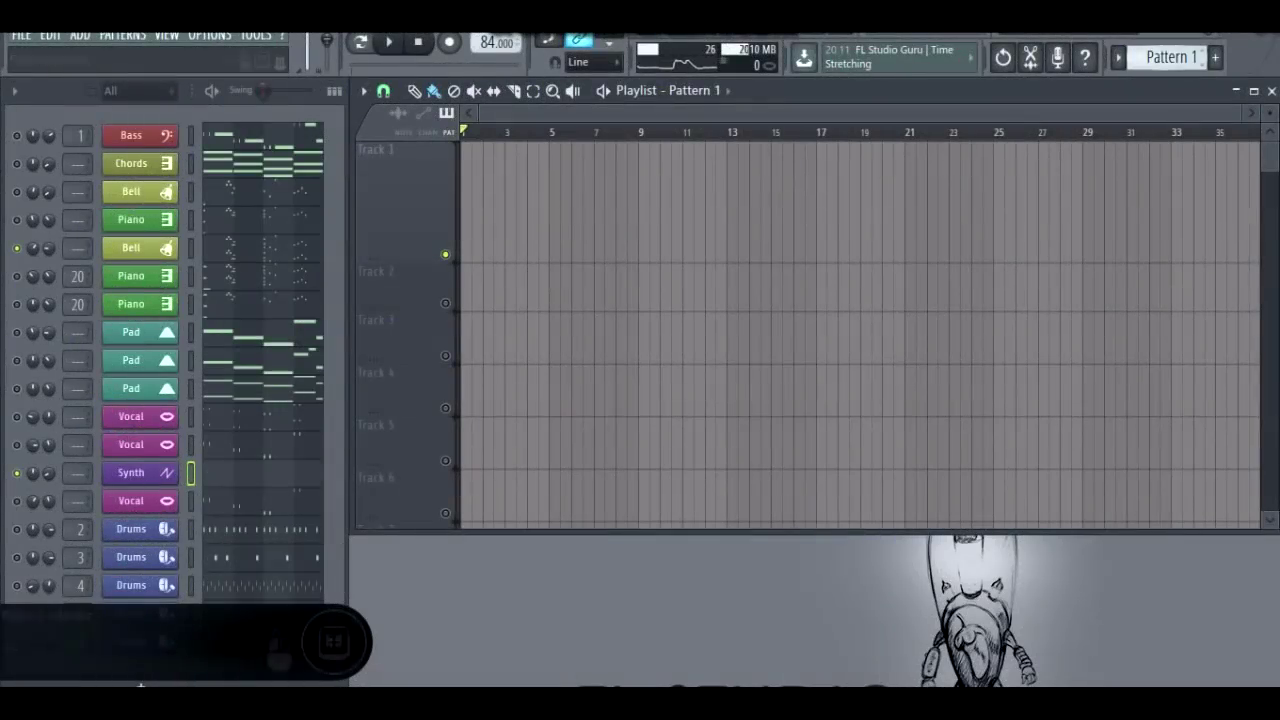
{"action": "left_click_drag", "start_coordinate": [507, 200], "coordinate": [479, 200]}
{"action": "left_click_drag", "start_coordinate": [571, 200], "coordinate": [558, 200]}
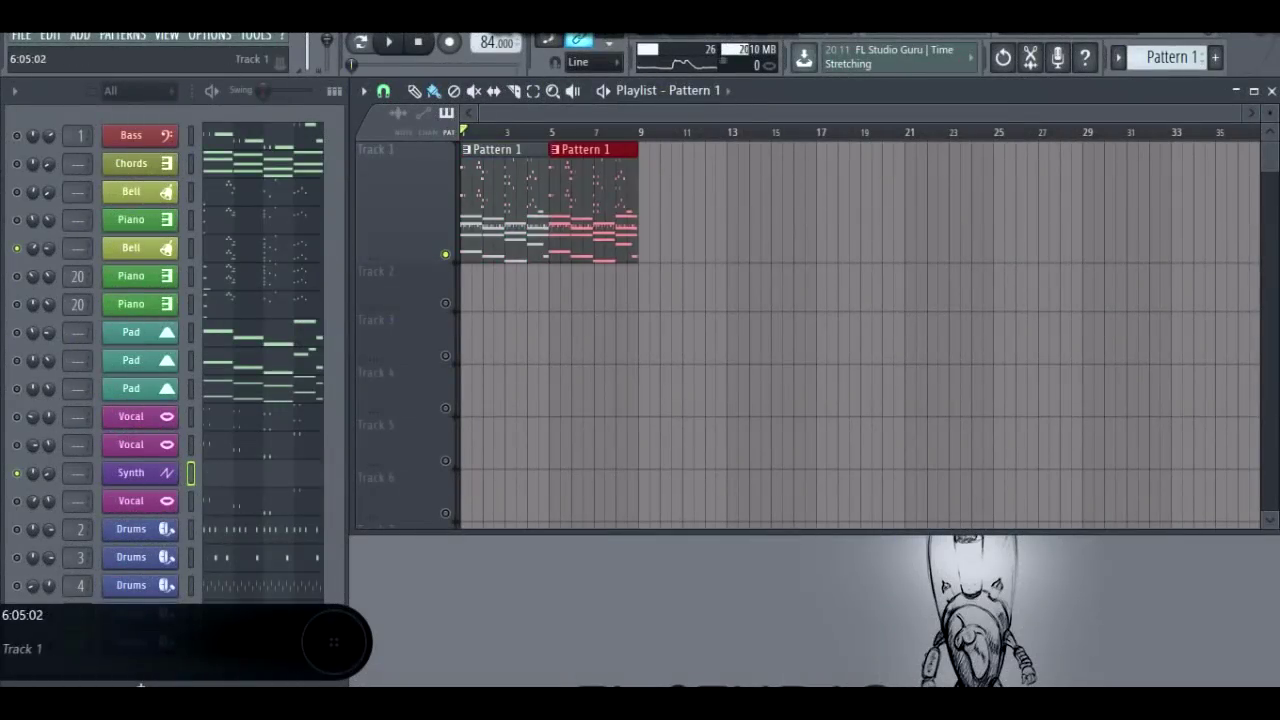
{"action": "scroll", "coordinate": [1165, 57], "scroll_direction": "down", "scroll_amount": 2}
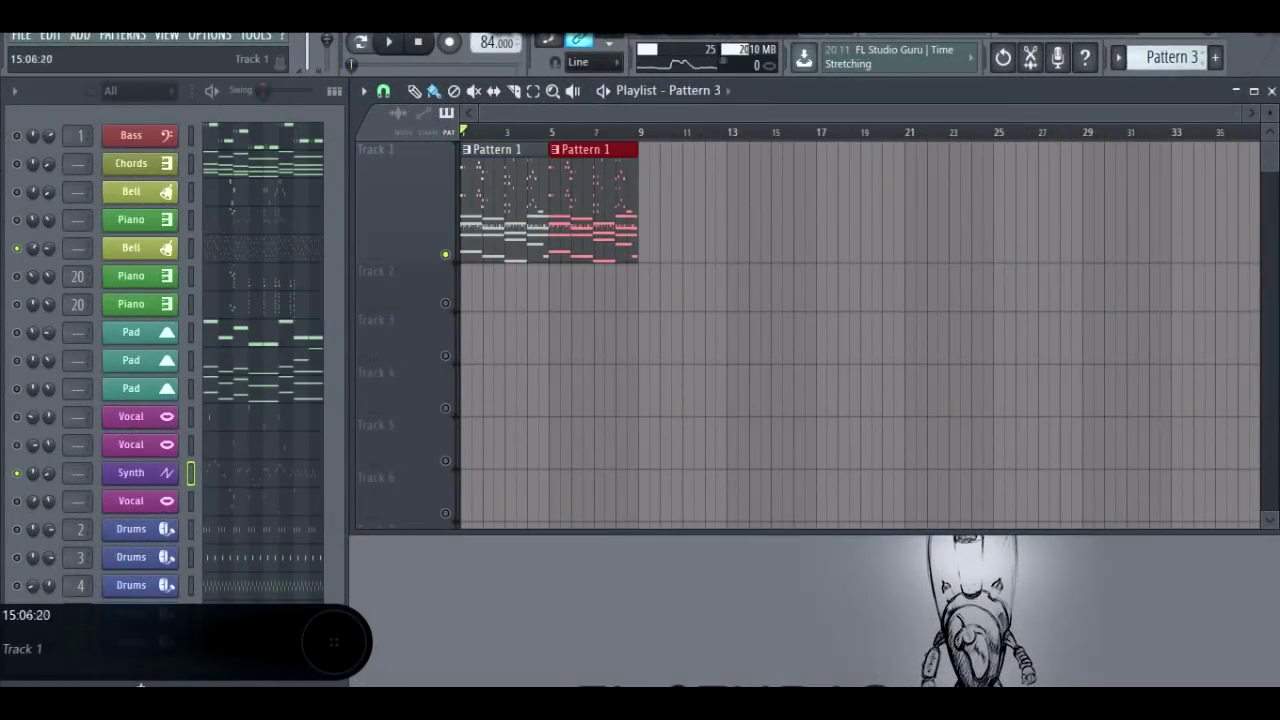
{"action": "left_click_drag", "start_coordinate": [777, 200], "coordinate": [700, 200]}
{"action": "left_click_drag", "start_coordinate": [943, 200], "coordinate": [894, 200]}
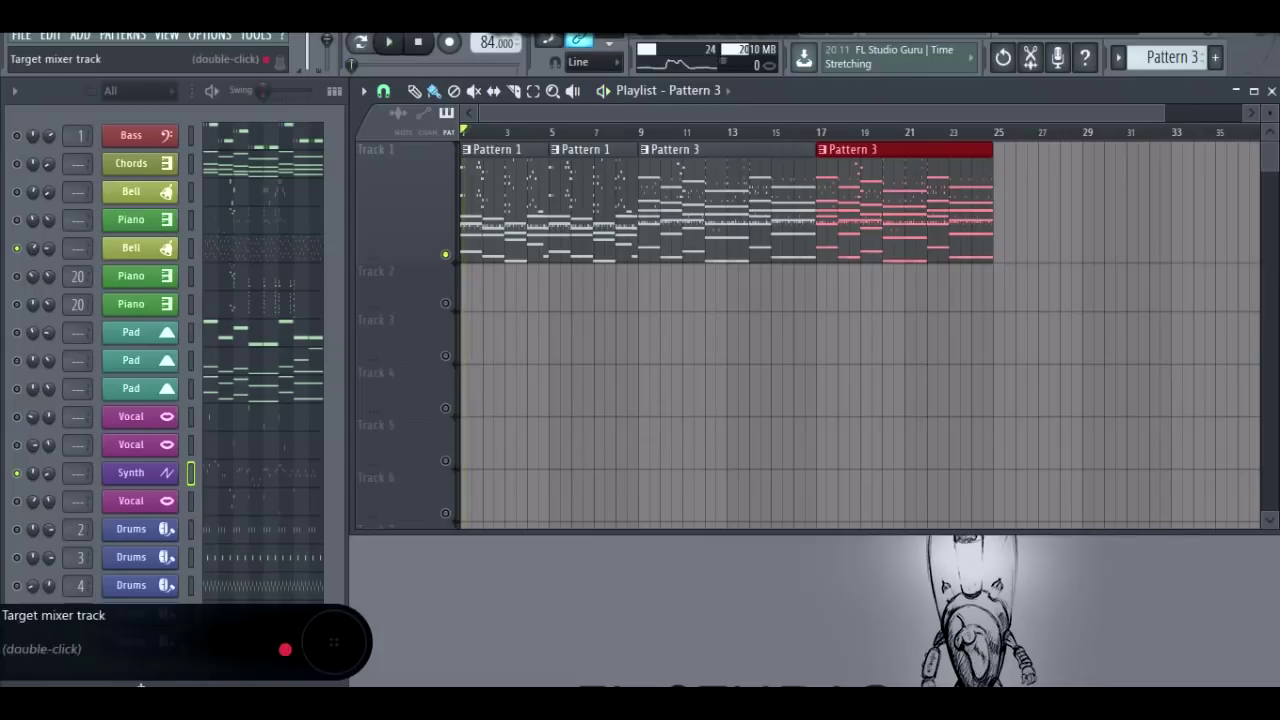
Turn off the second Bell channel's solo so all channels are active, and play the full arrangement
{"action": "right_click", "coordinate": [16, 248]}
{"action": "left_click", "coordinate": [40, 261]}
{"action": "right_click", "coordinate": [16, 248]}
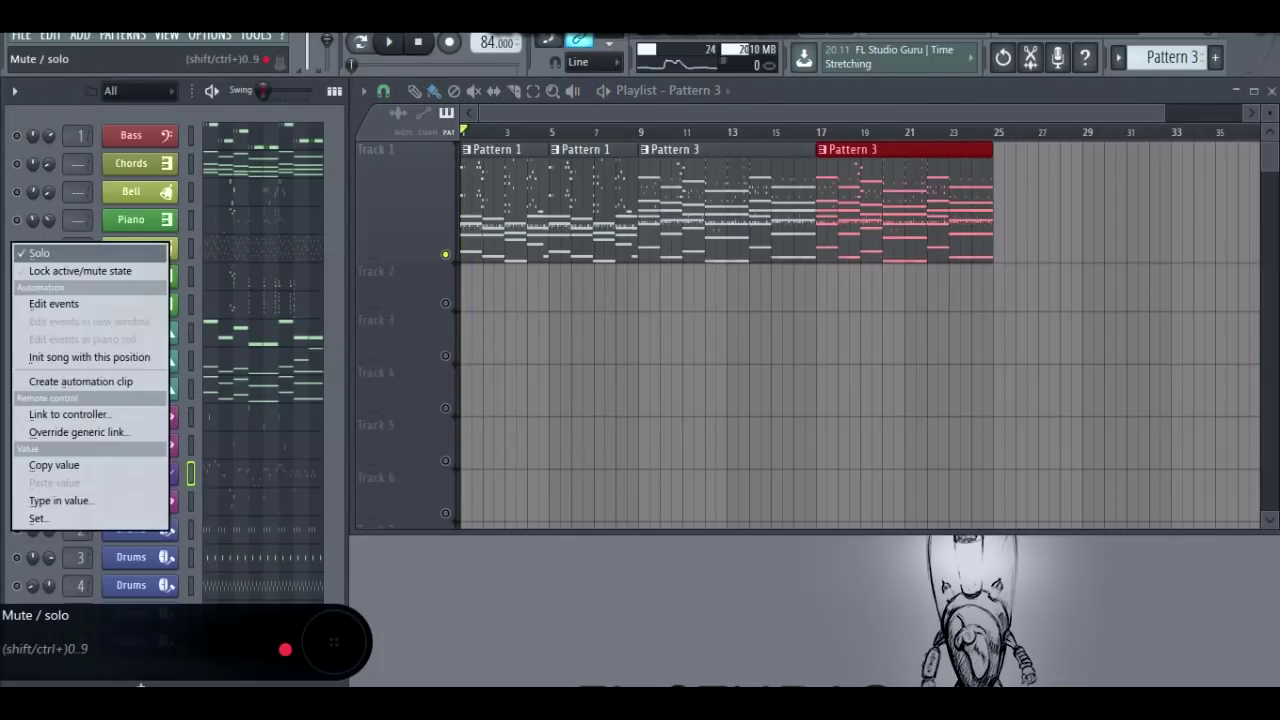
{"action": "left_click", "coordinate": [45, 255]}
{"action": "left_click", "coordinate": [16, 248]}
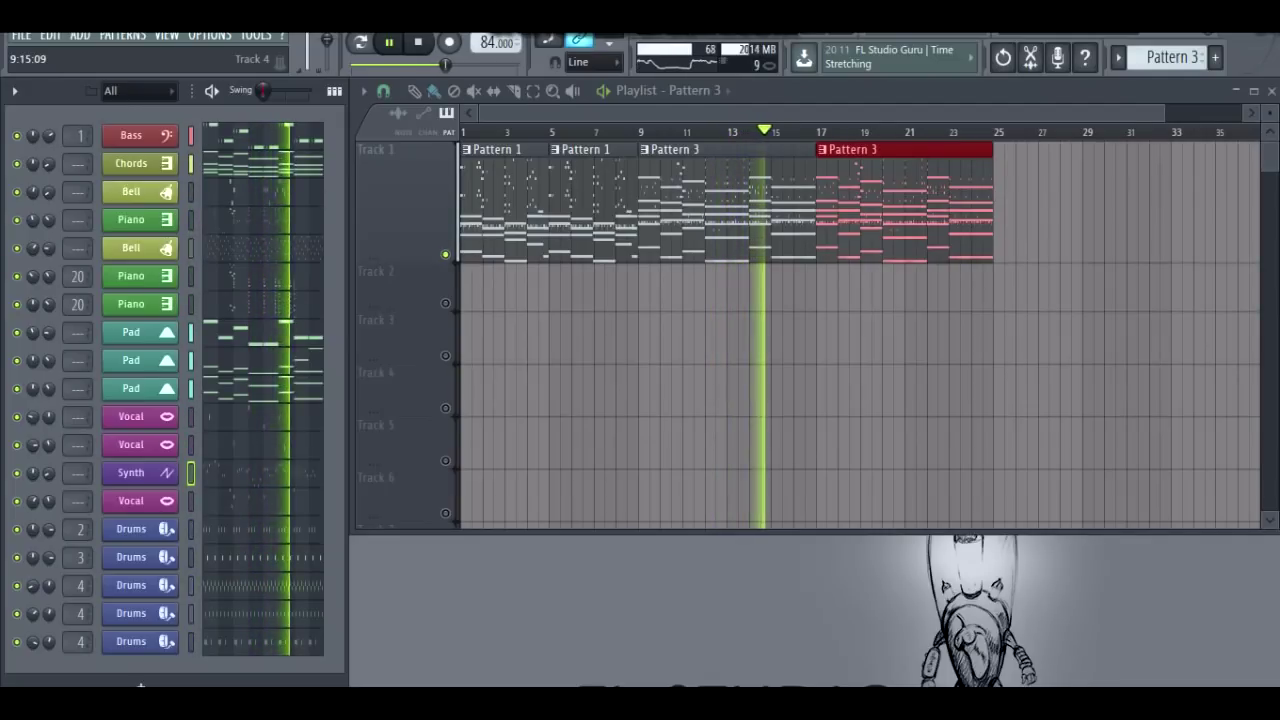
Set the Chords channel's volume to 12% while the arrangement plays
{"action": "left_click_drag", "start_coordinate": [48, 164], "coordinate": [48, 168]}
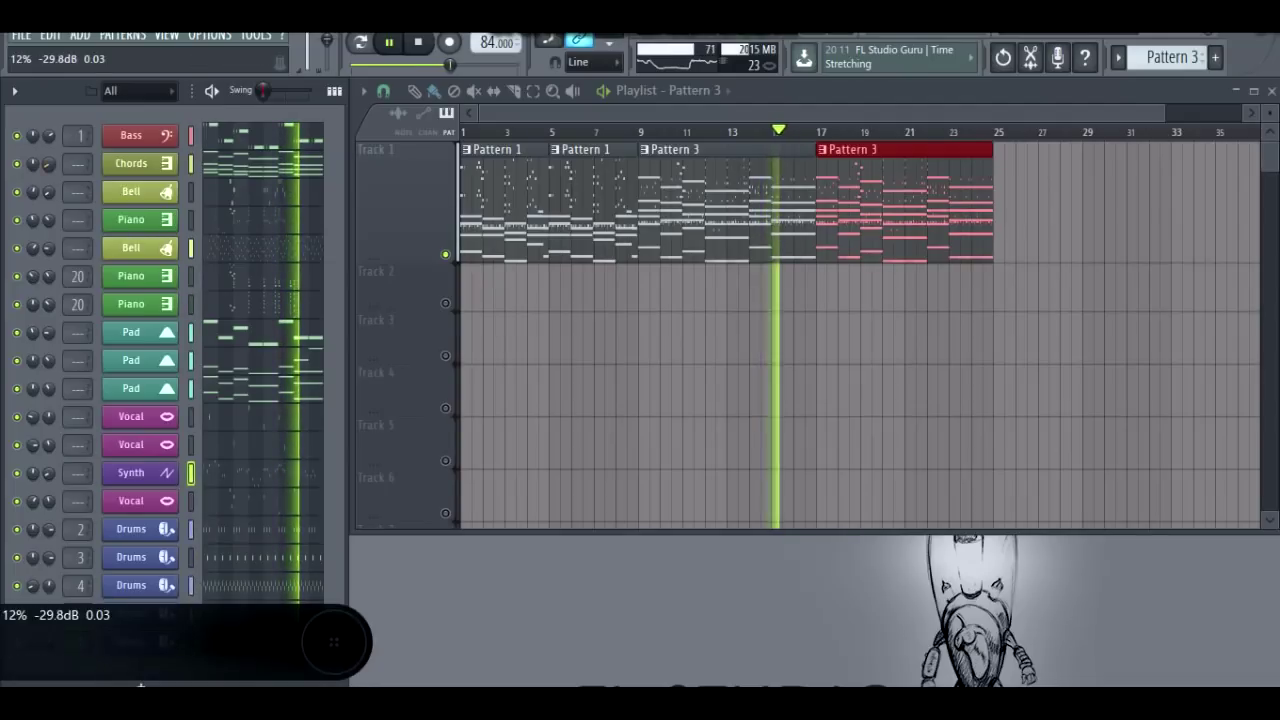